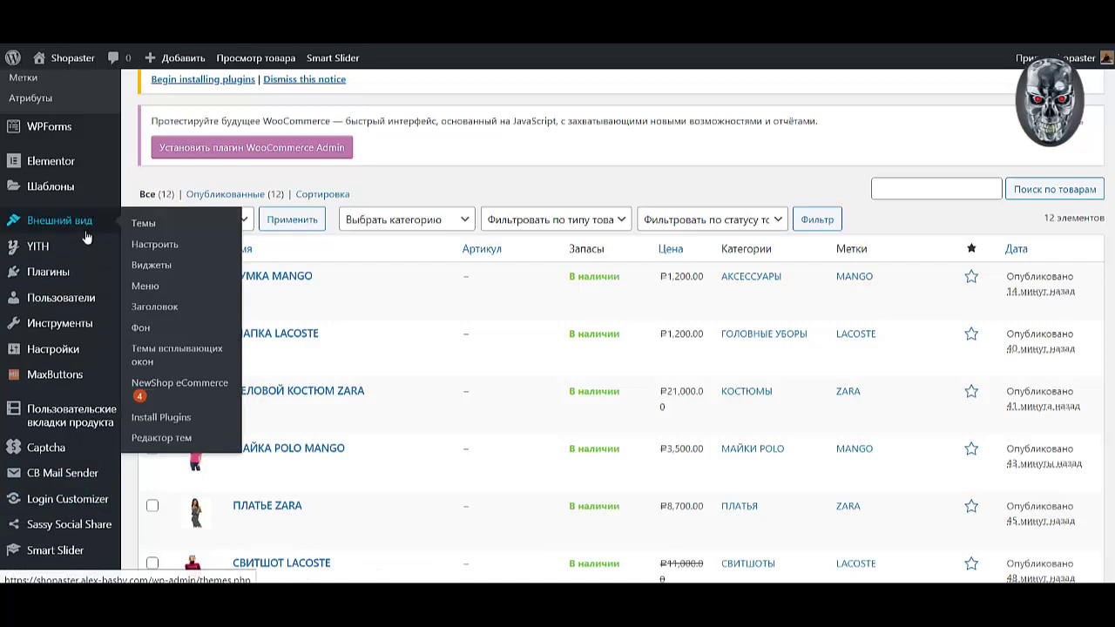
Open the Widgets (Виджеты) page and look over the available widgets and the widget areas.
left_click(159, 275)
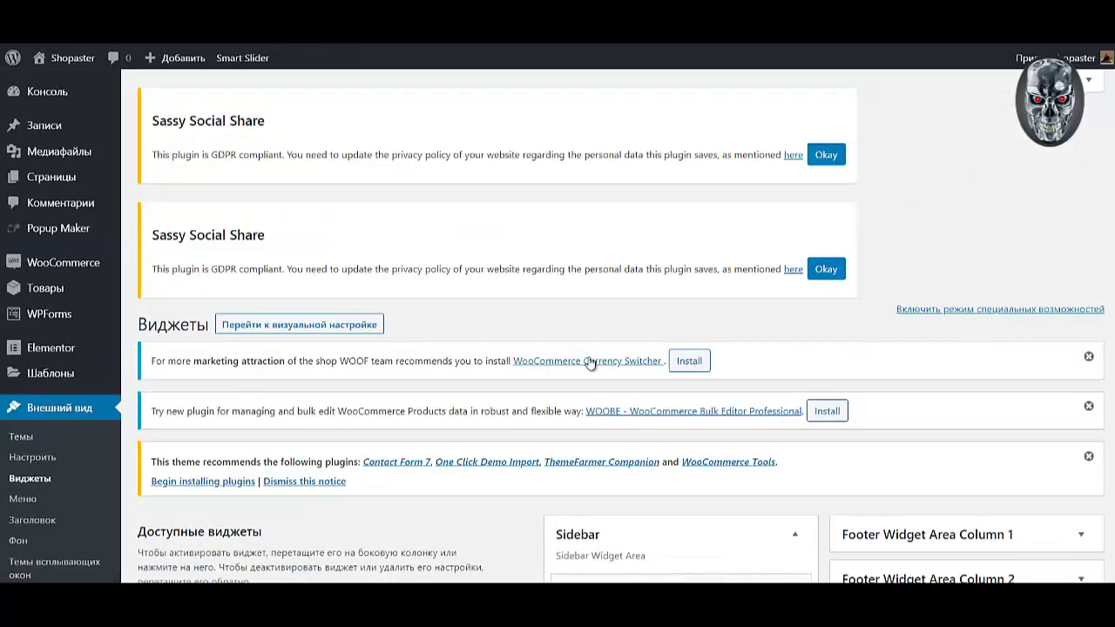
scroll(688, 366, "down", 5)
scroll(695, 368, "up", 2)
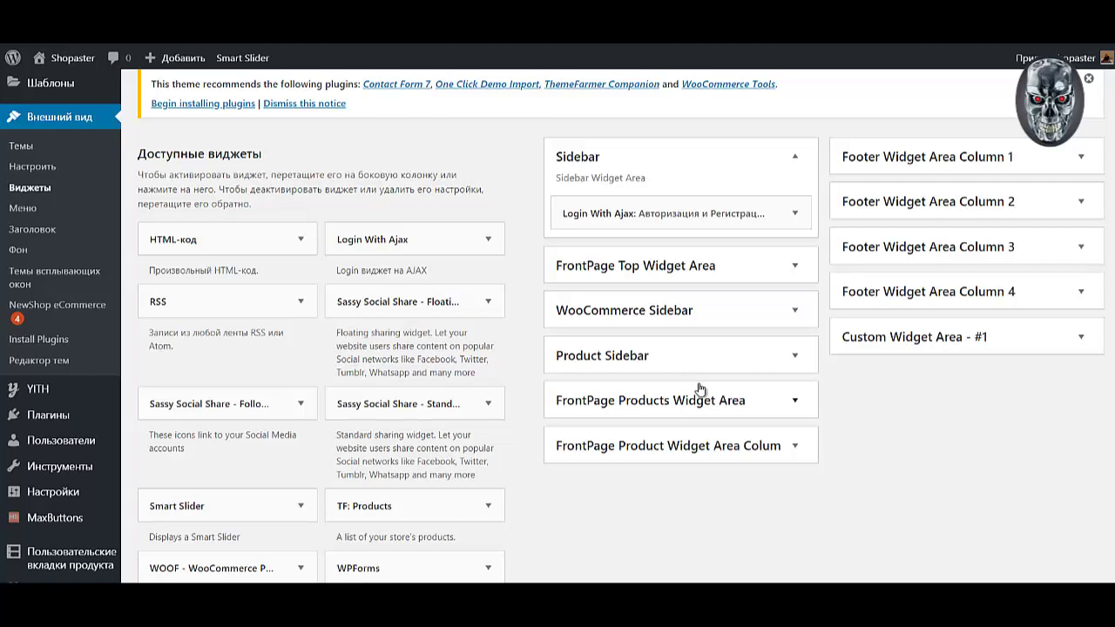
scroll(701, 389, "down", 5)
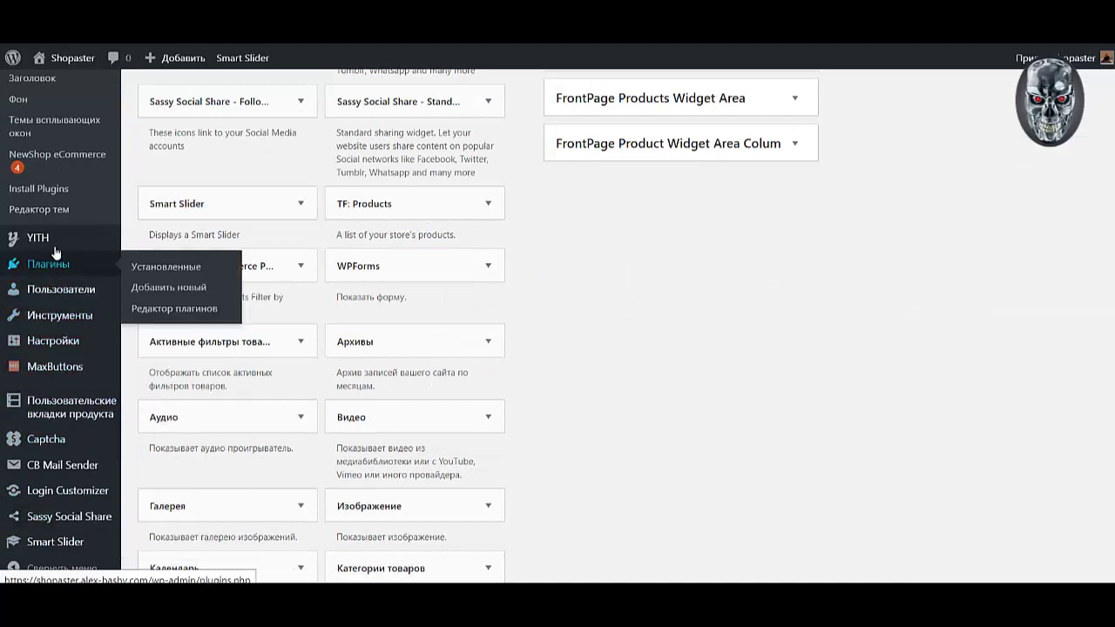
Open the settings of the WOOF - WooCommerce Products Filter plugin from the list of installed plugins.
mouse_move(58, 245)
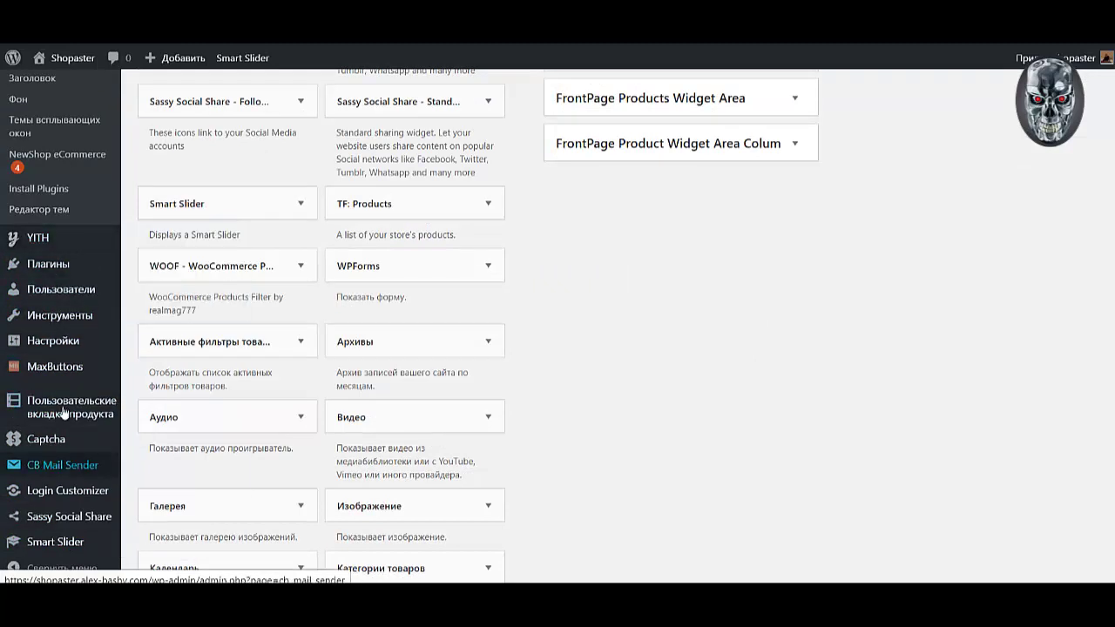
mouse_move(65, 274)
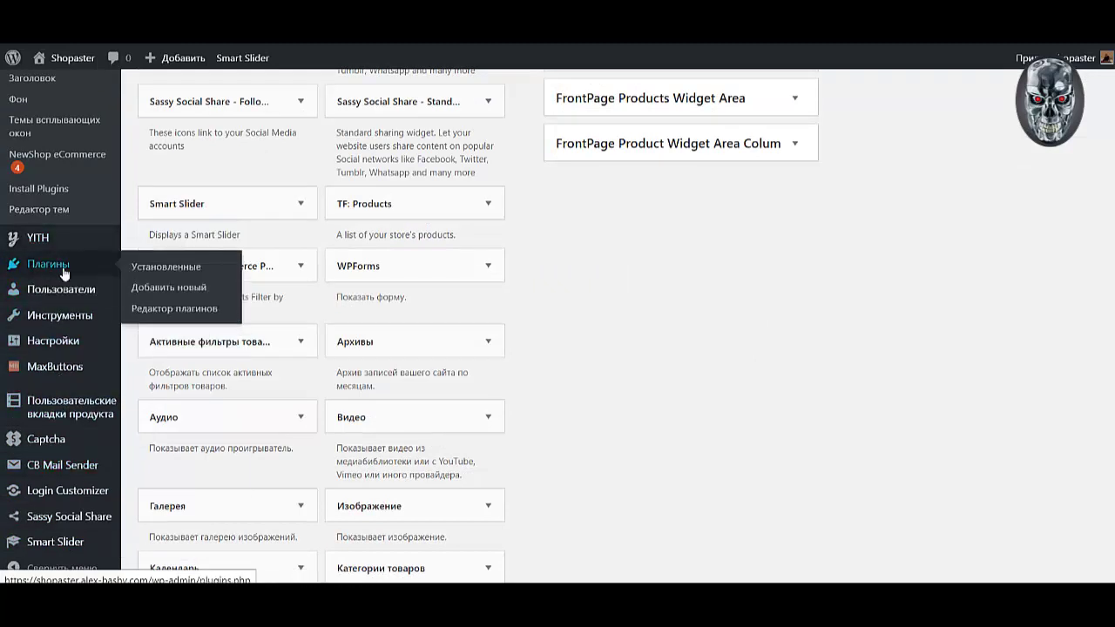
left_click(153, 265)
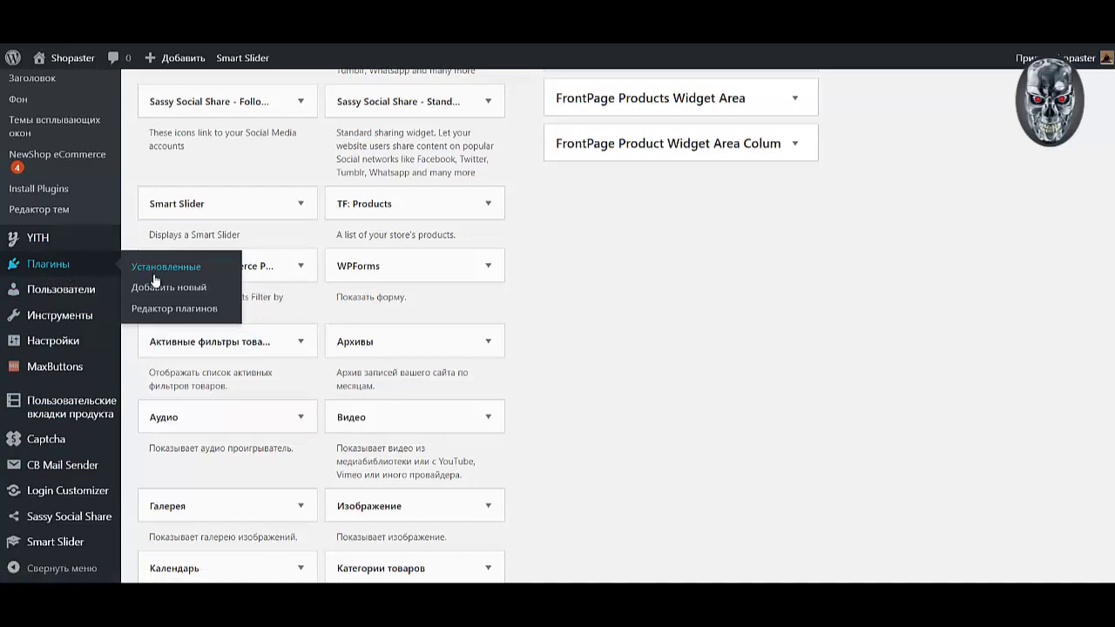
scroll(621, 384, "down", 8)
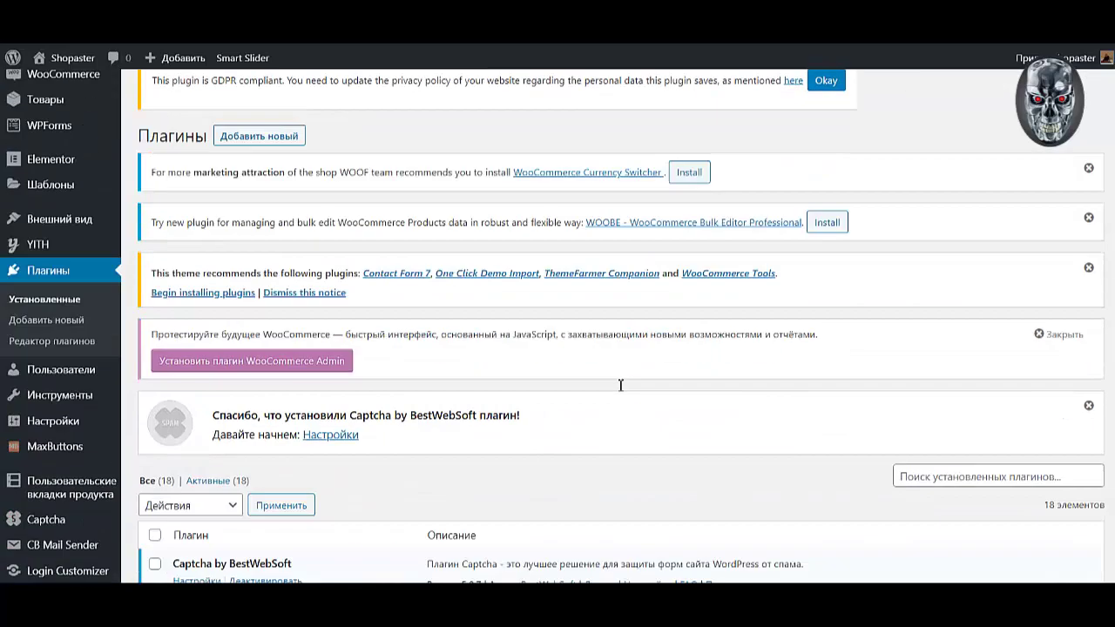
scroll(620, 384, "down", 5)
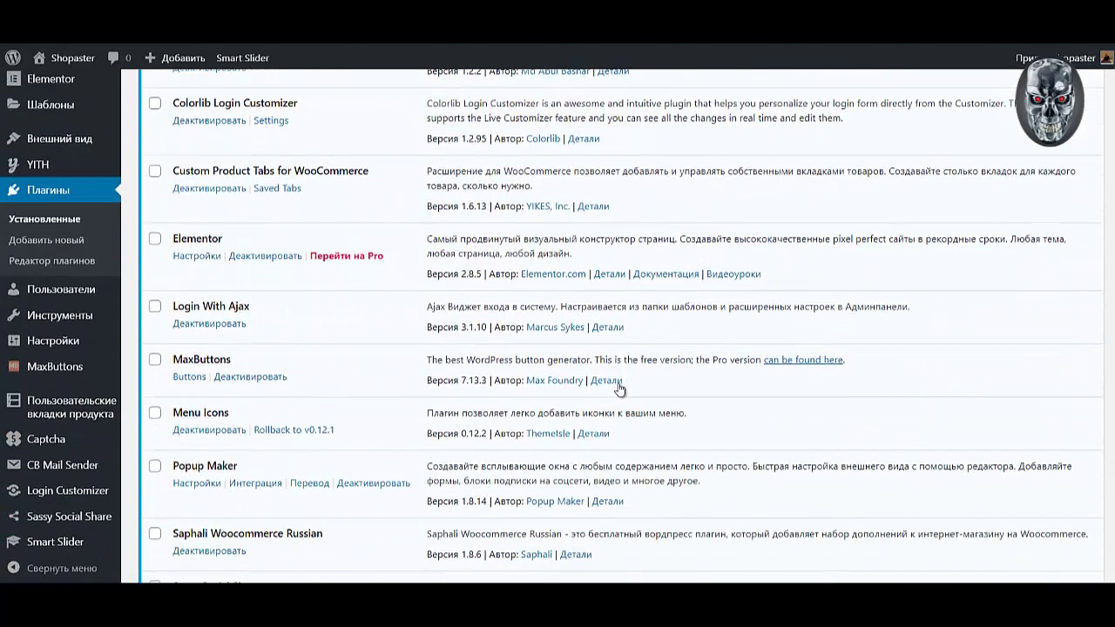
scroll(620, 386, "down", 6)
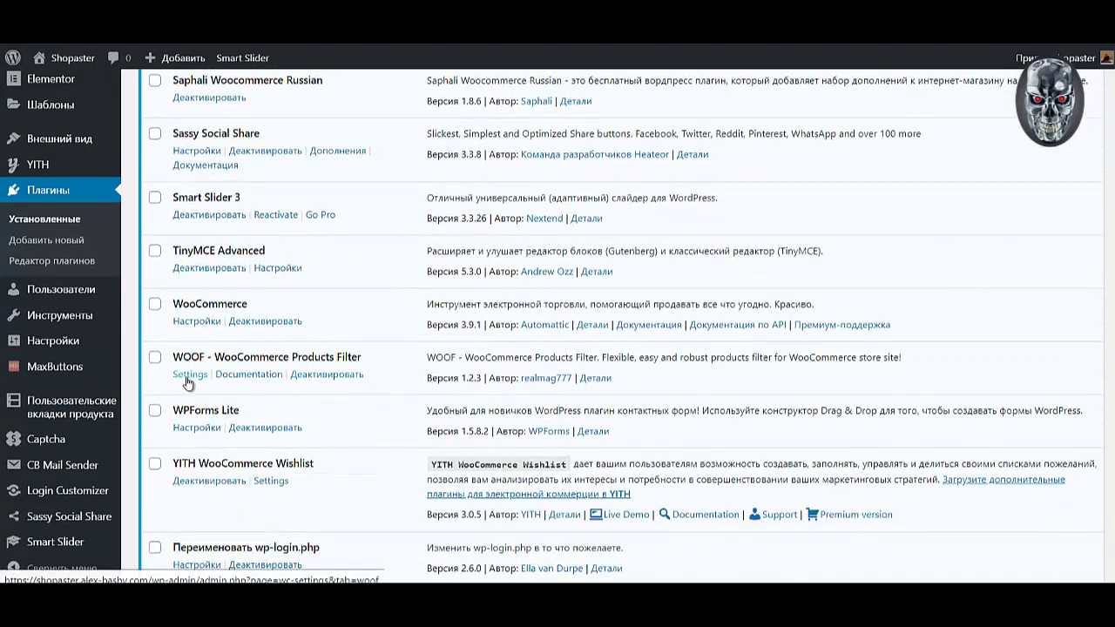
left_click(190, 376)
Reorder the filter items so Товар РАЗМЕР, Товар ЦВЕТ, Товар МАТЕРИАЛ and Товар СЕЗОН come, in that order, before Метки.
scroll(223, 392, "down", 10)
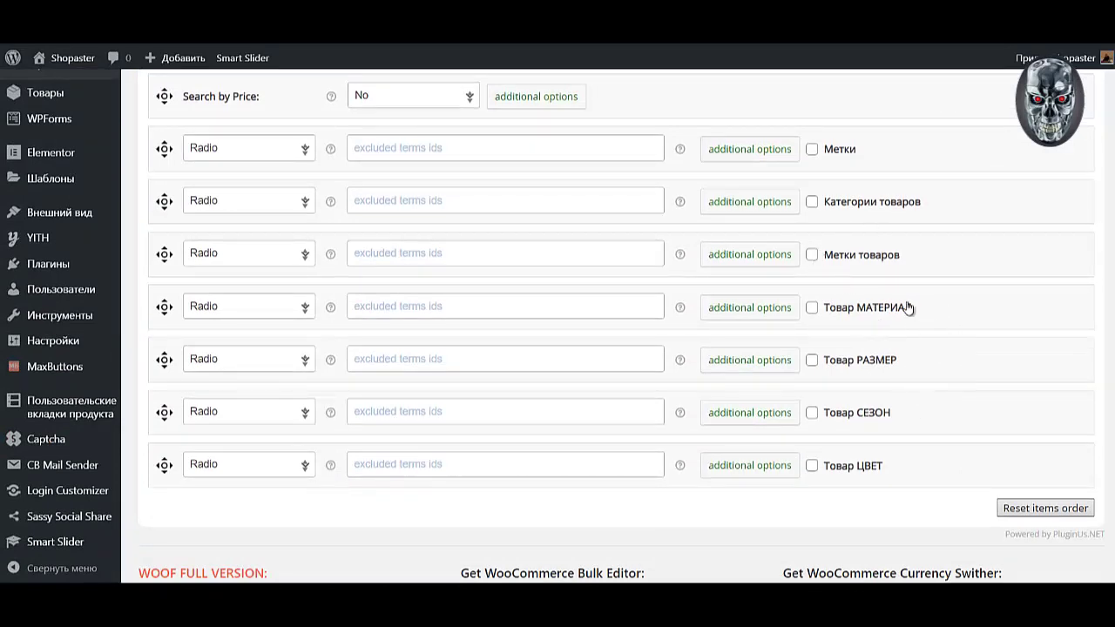
left_click_drag(164, 307, 158, 145)
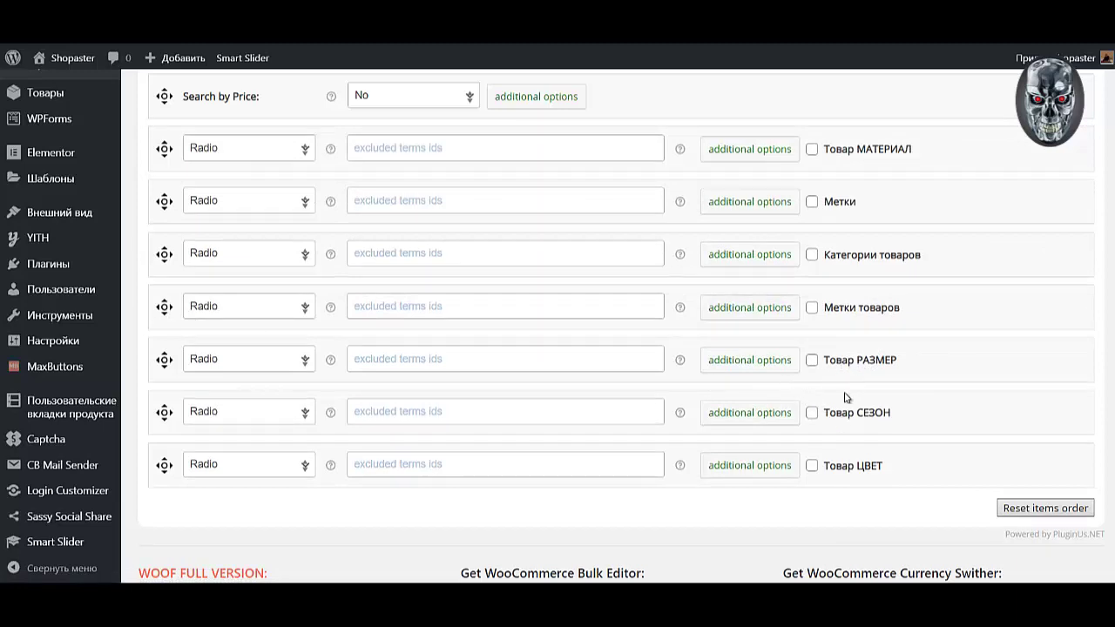
left_click_drag(165, 361, 164, 148)
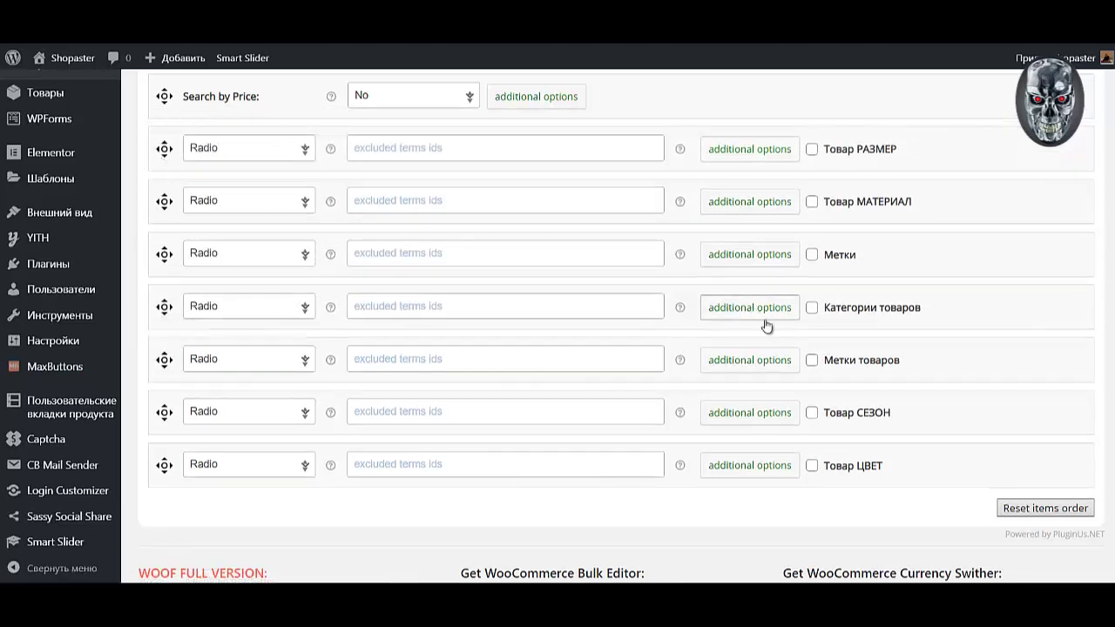
left_click_drag(165, 465, 171, 190)
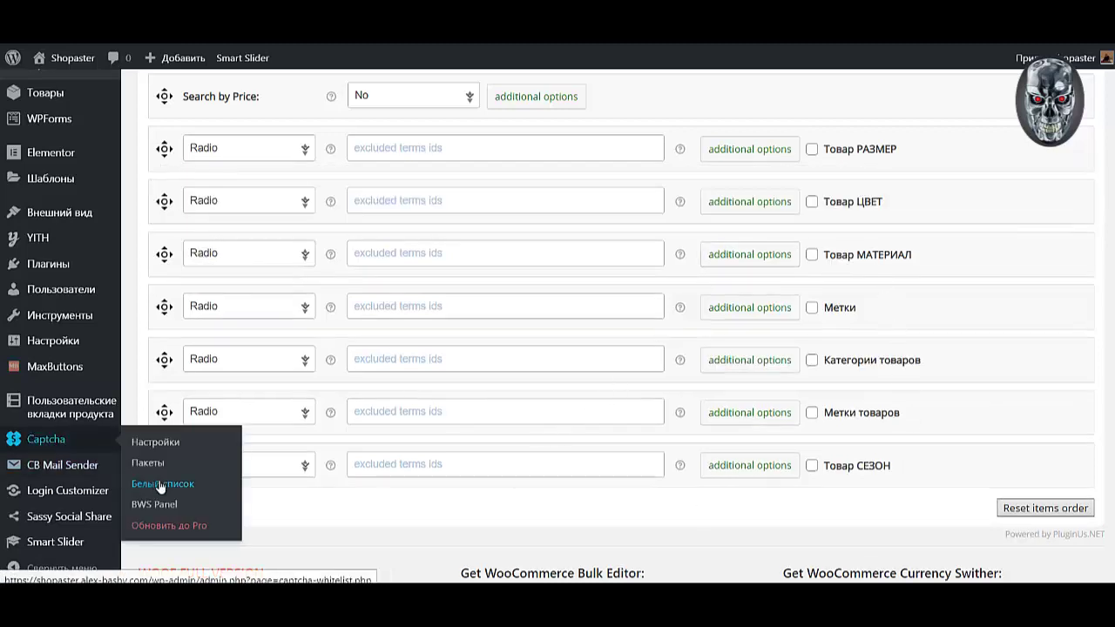
left_click_drag(164, 465, 155, 229)
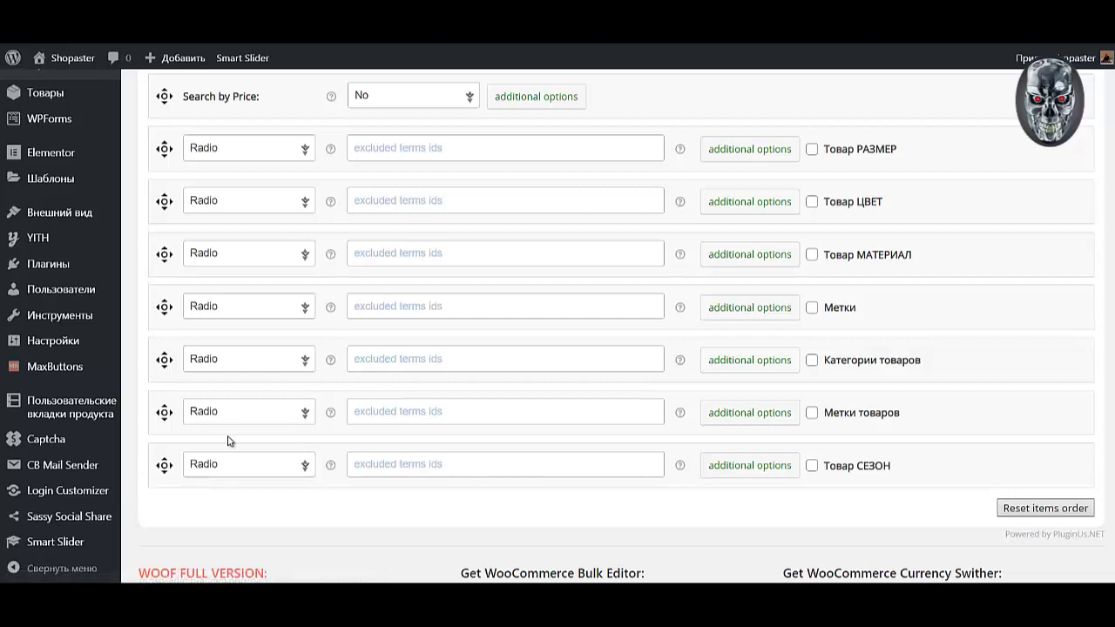
left_click_drag(165, 464, 150, 300)
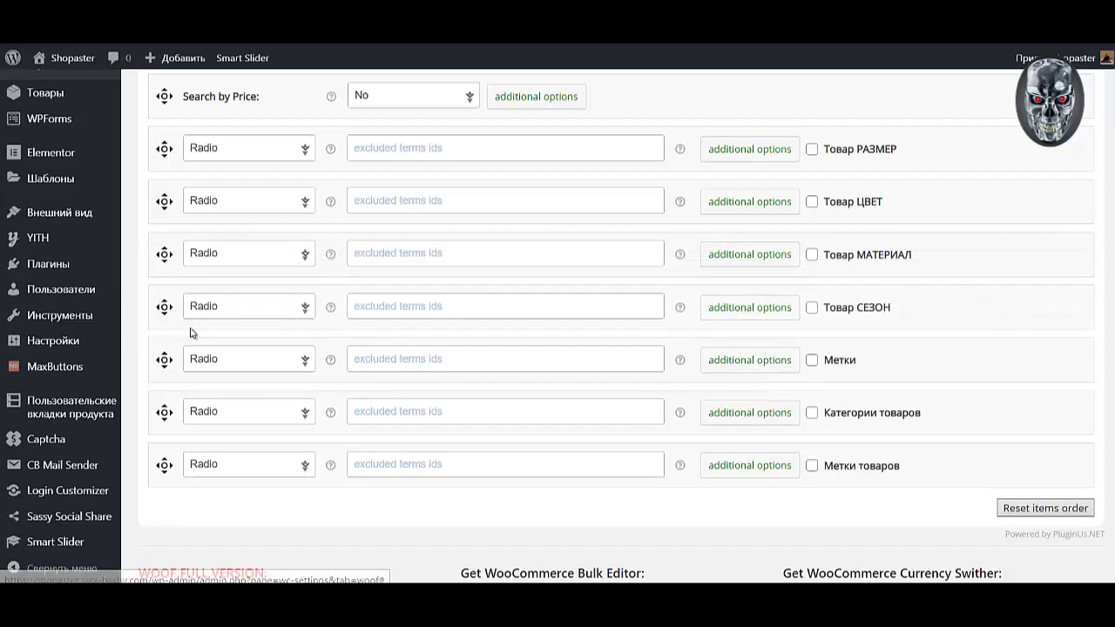
Enable the filter items Товар СЕЗОН, Товар МАТЕРИАЛ, Товар ЦВЕТ and Товар РАЗМЕР.
left_click(811, 309)
left_click(812, 255)
left_click(811, 202)
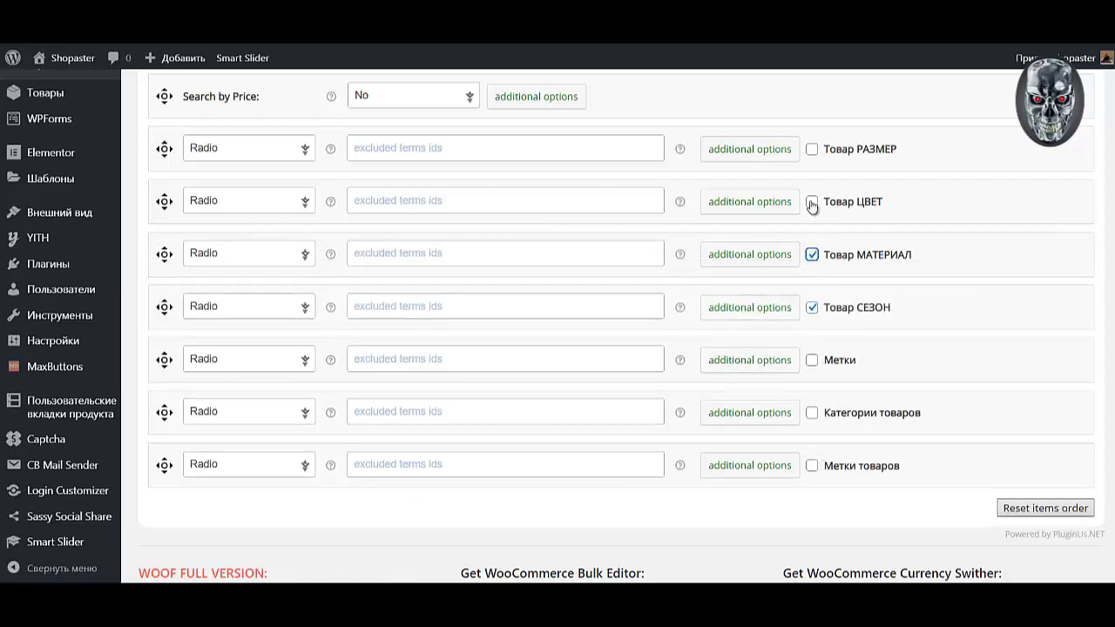
left_click(813, 152)
Set the display type of the Товар РАЗМЕР, Товар ЦВЕТ and Товар СЕЗОН filter items to Checkbox.
left_click(260, 157)
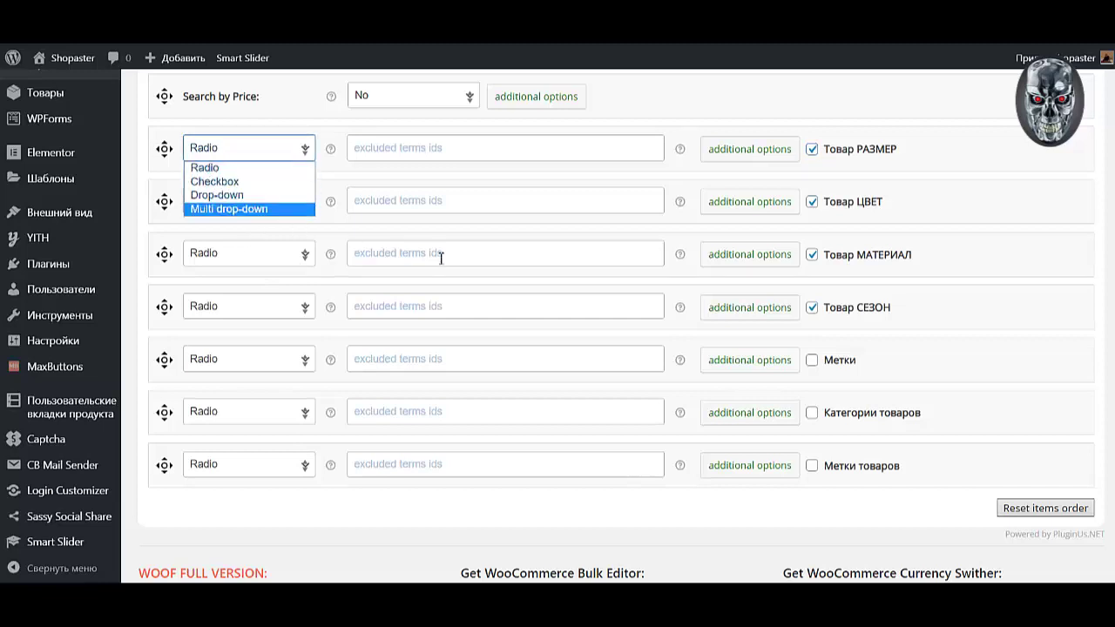
left_click(653, 521)
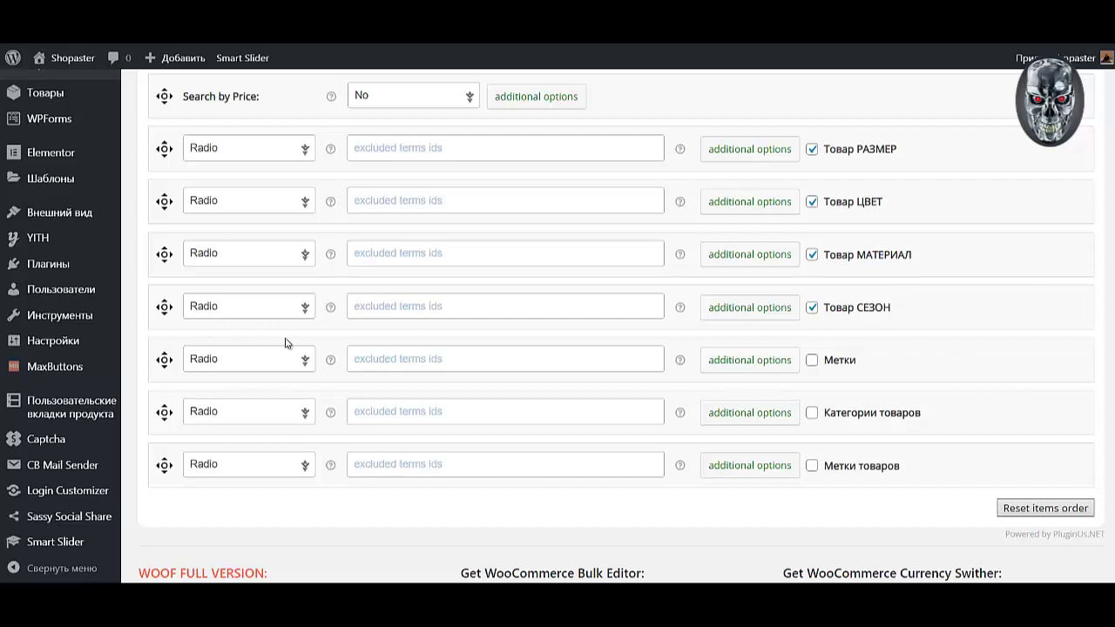
left_click(251, 261)
left_click(250, 263)
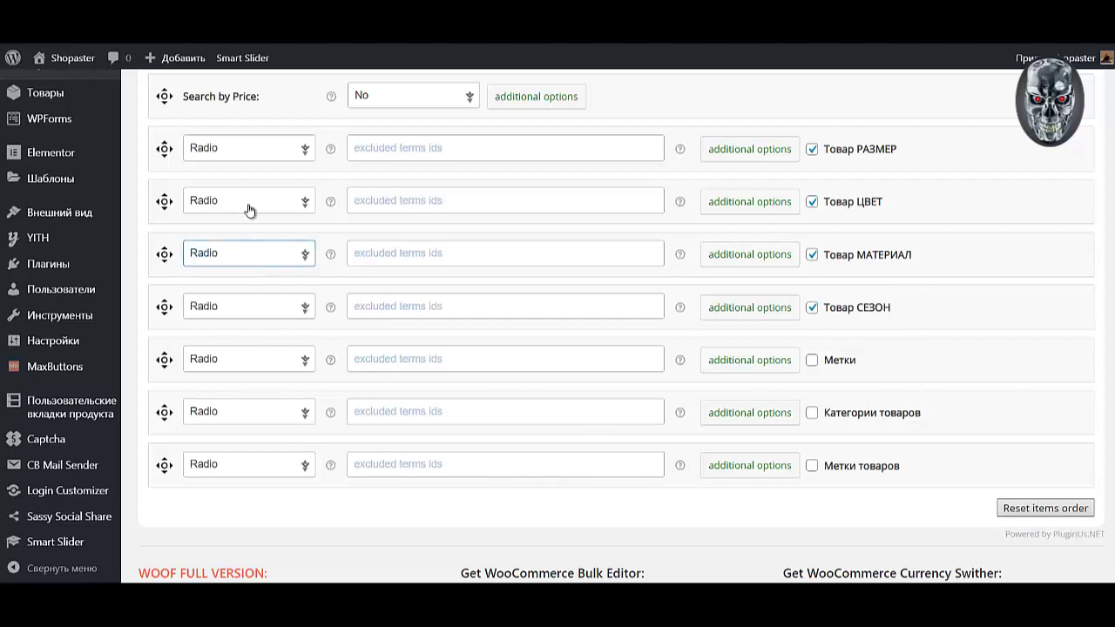
left_click(235, 153)
left_click(225, 182)
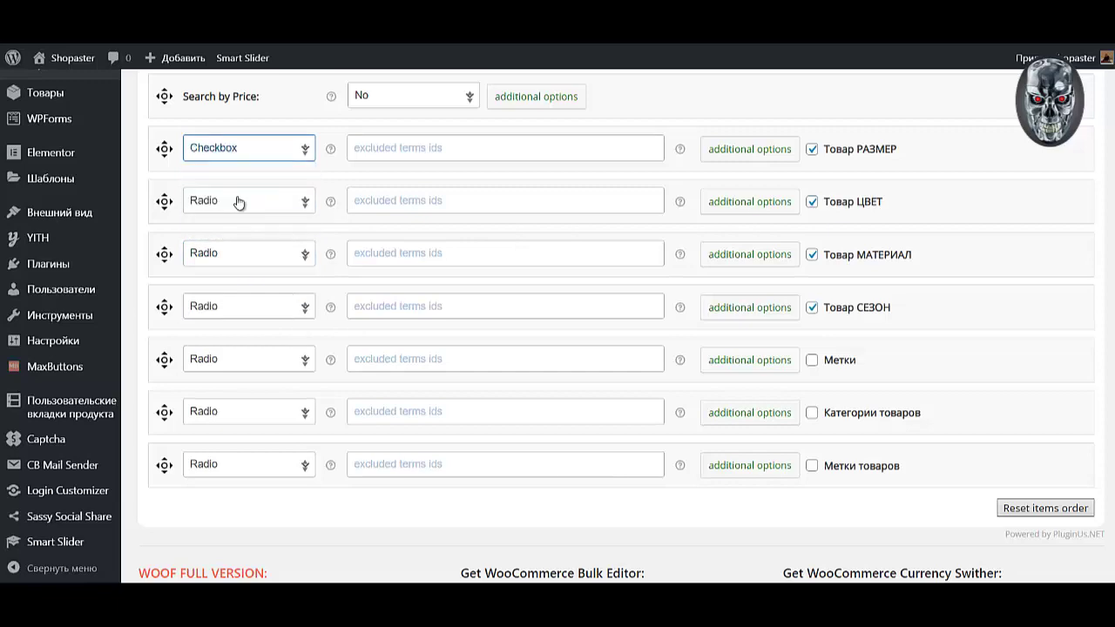
left_click(239, 200)
left_click(231, 234)
left_click(253, 307)
left_click(266, 339)
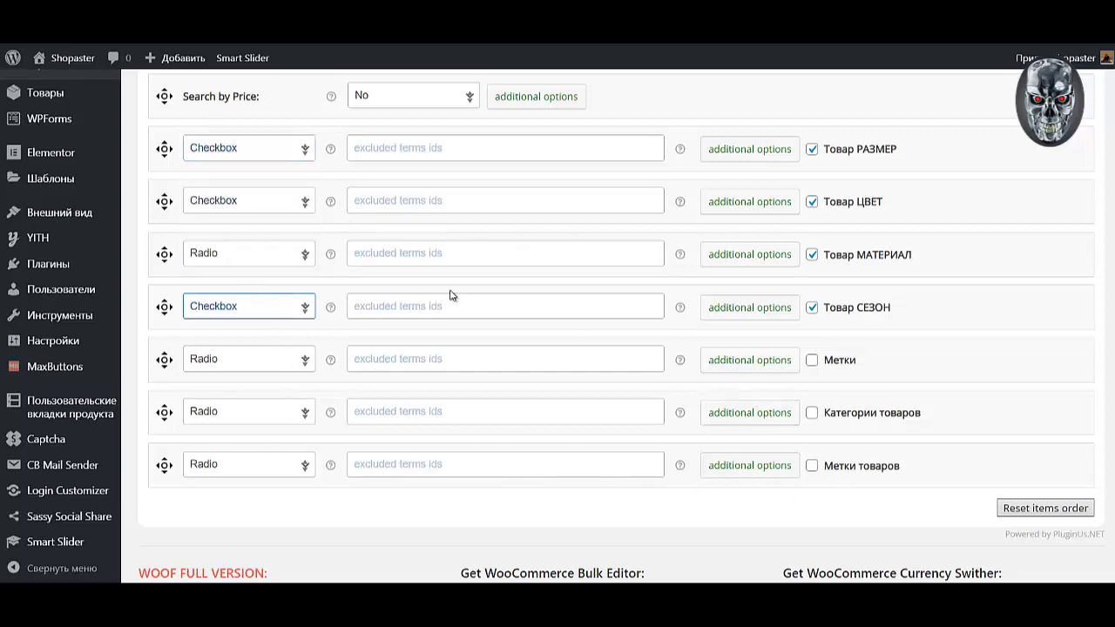
Save the changes to the WOOF products filter settings.
scroll(451, 296, "up", 1)
scroll(451, 295, "down", 4)
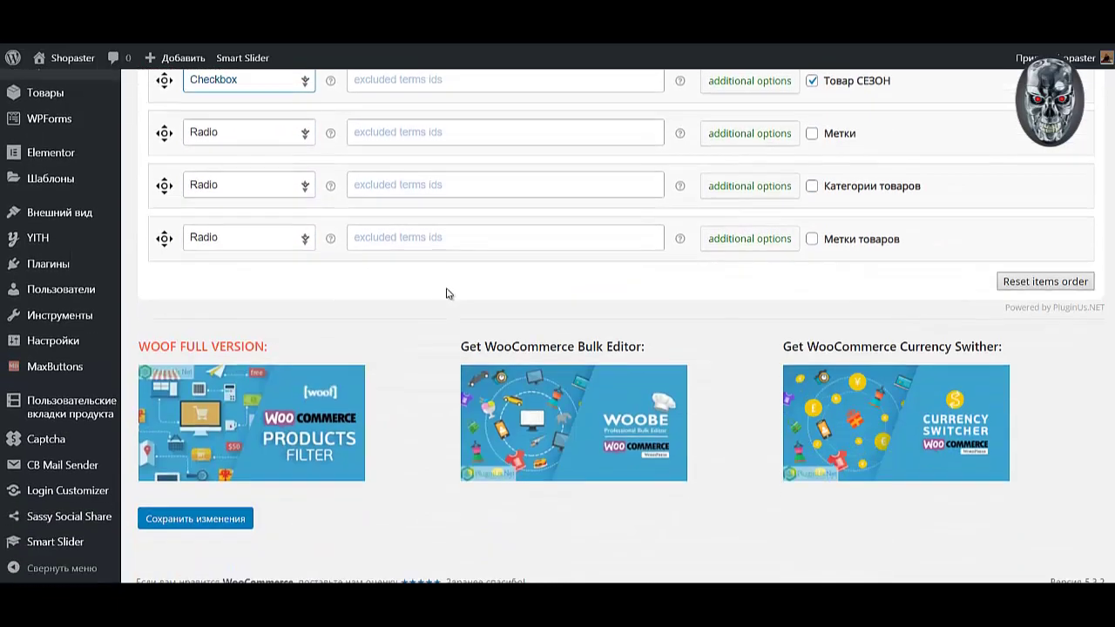
scroll(419, 292, "up", 2)
scroll(416, 290, "down", 2)
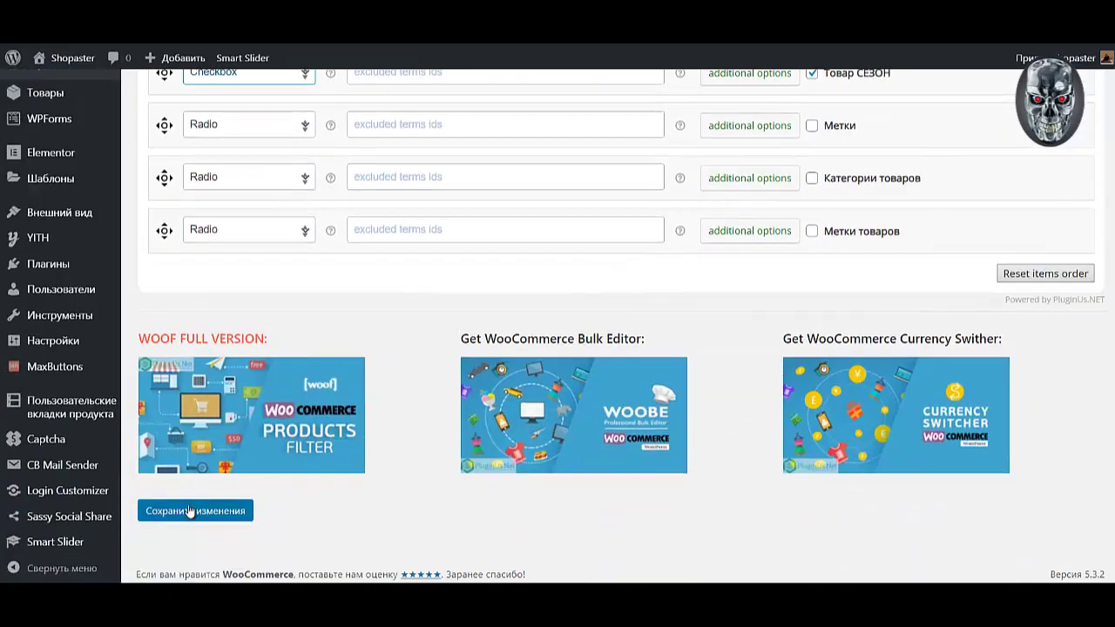
left_click(193, 511)
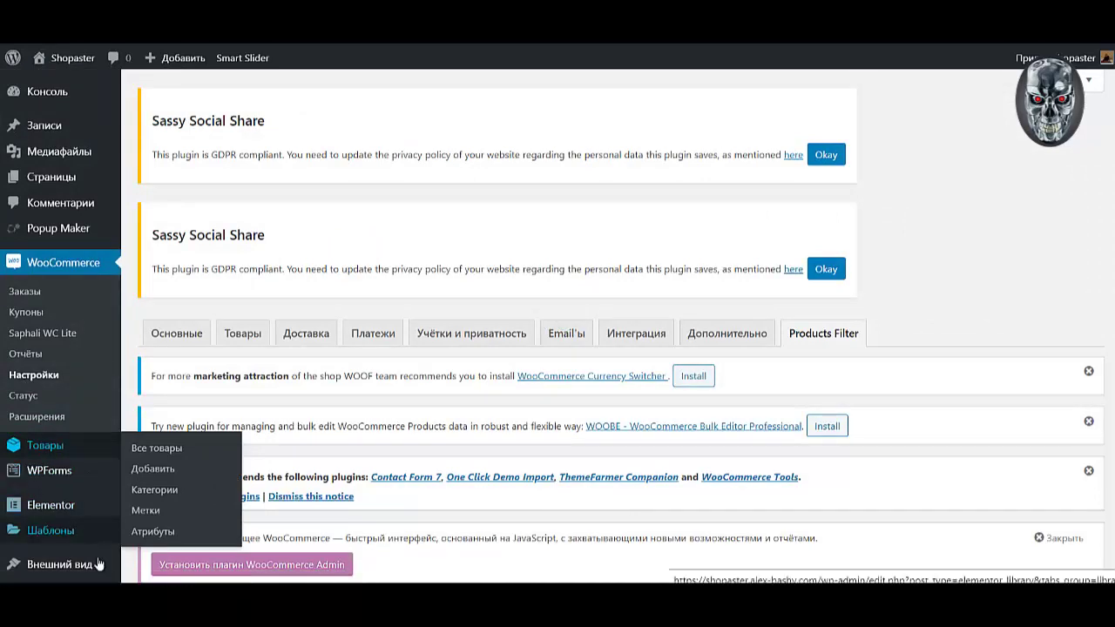
Return to the Widgets (Виджеты) page and add the WOOF - WooCommerce Products Filter widget to the WooCommerce Sidebar.
mouse_move(60, 456)
scroll(54, 349, "down", 4)
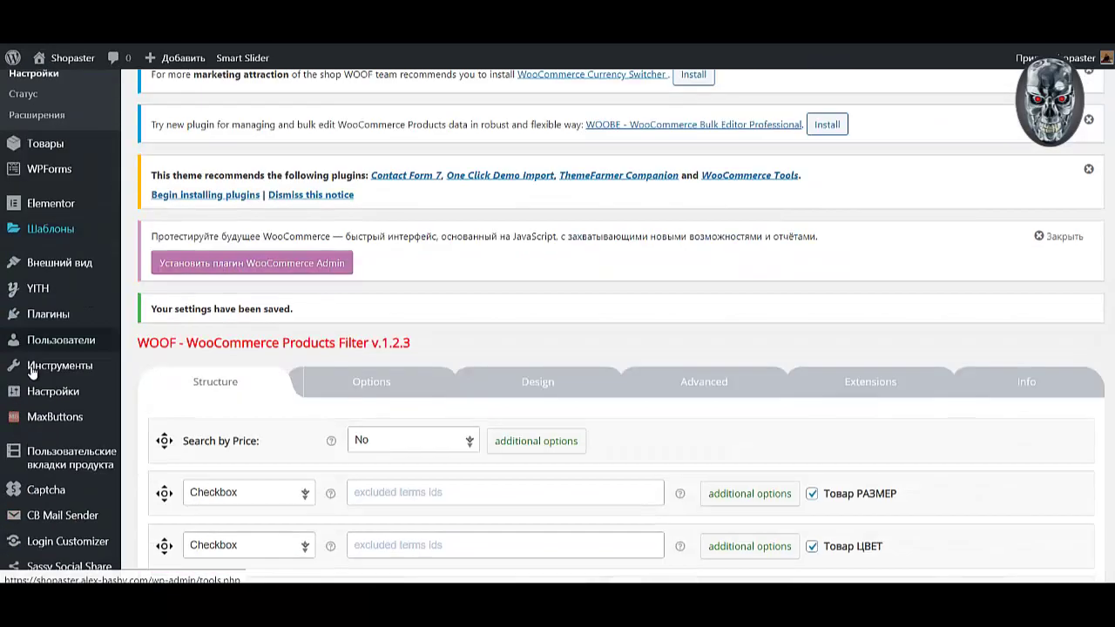
mouse_move(61, 218)
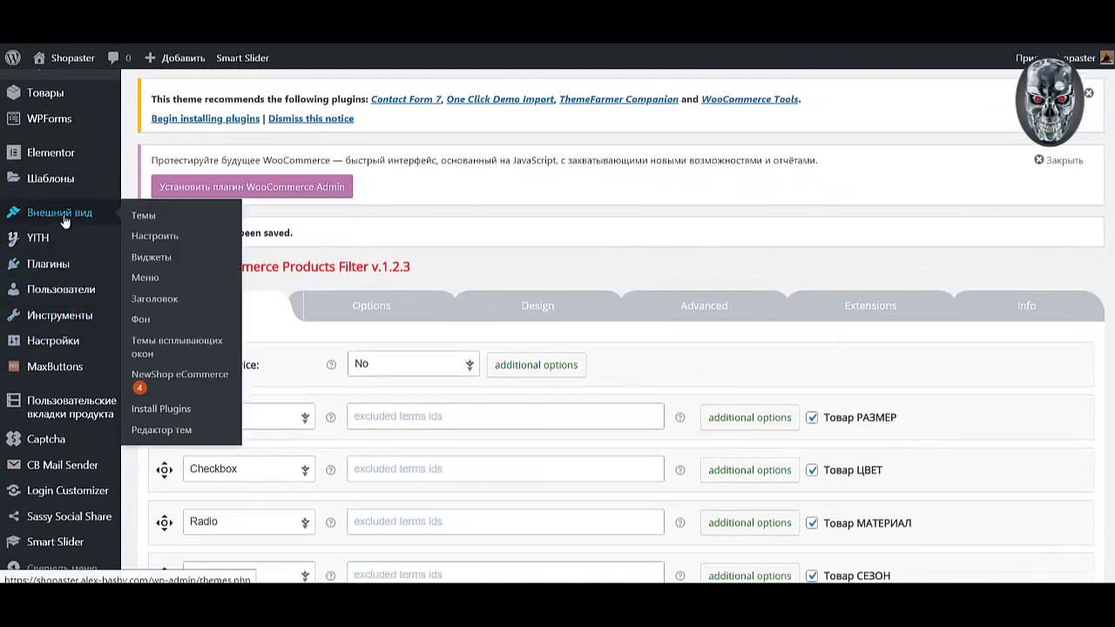
left_click(141, 254)
scroll(441, 498, "down", 3)
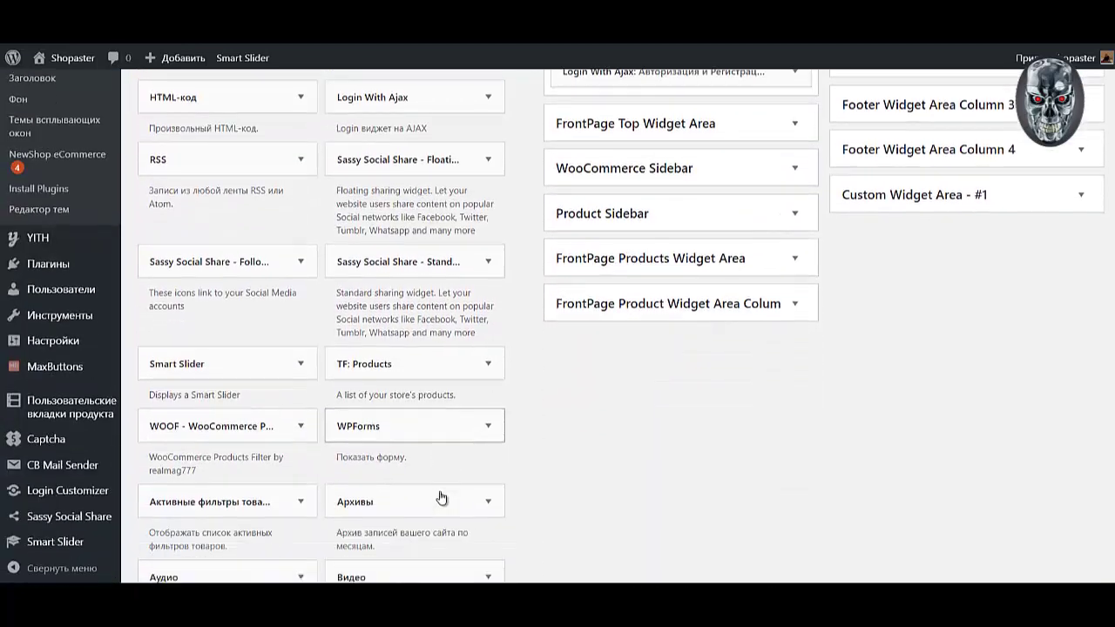
left_click(249, 418)
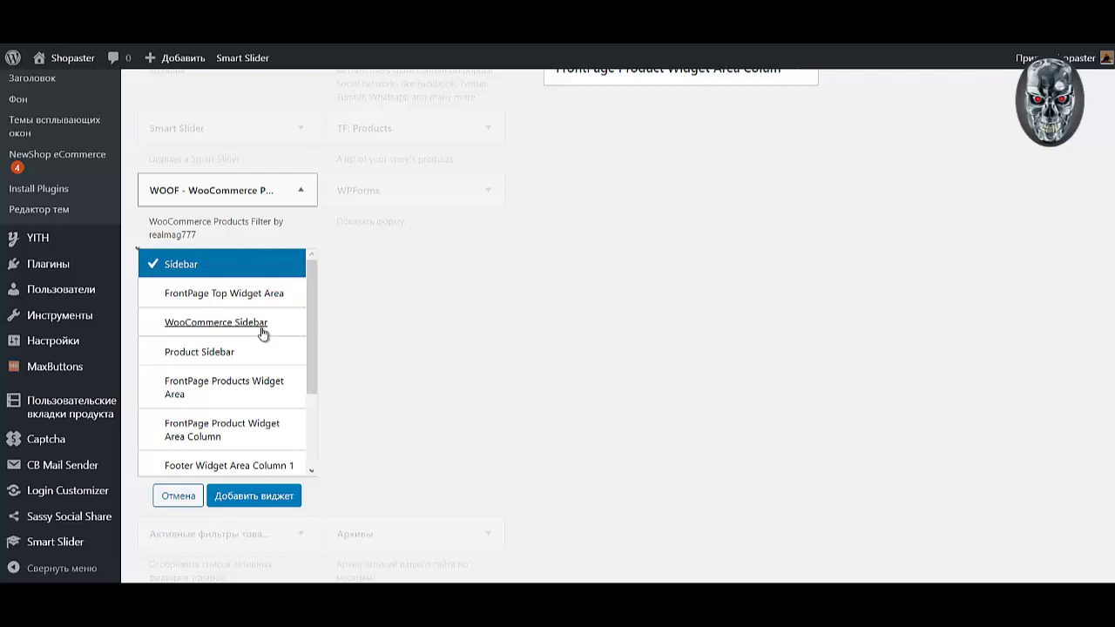
left_click(262, 324)
left_click(286, 496)
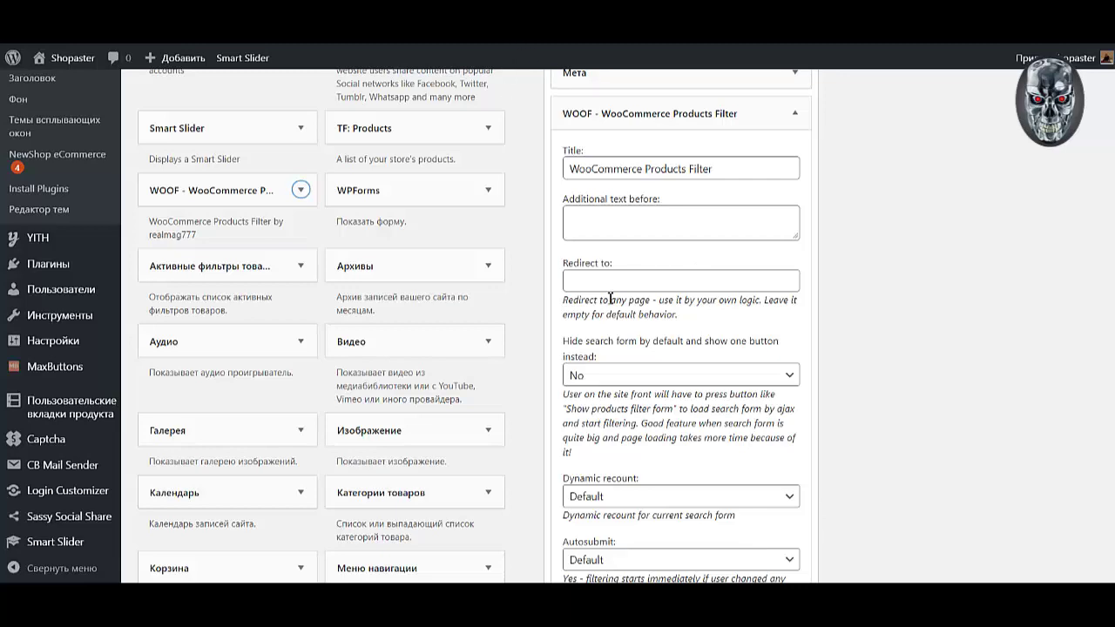
Set the title of the WOOF - WooCommerce Products Filter widget in the WooCommerce Sidebar to ФИЛЬТРЫ.
scroll(653, 348, "up", 3)
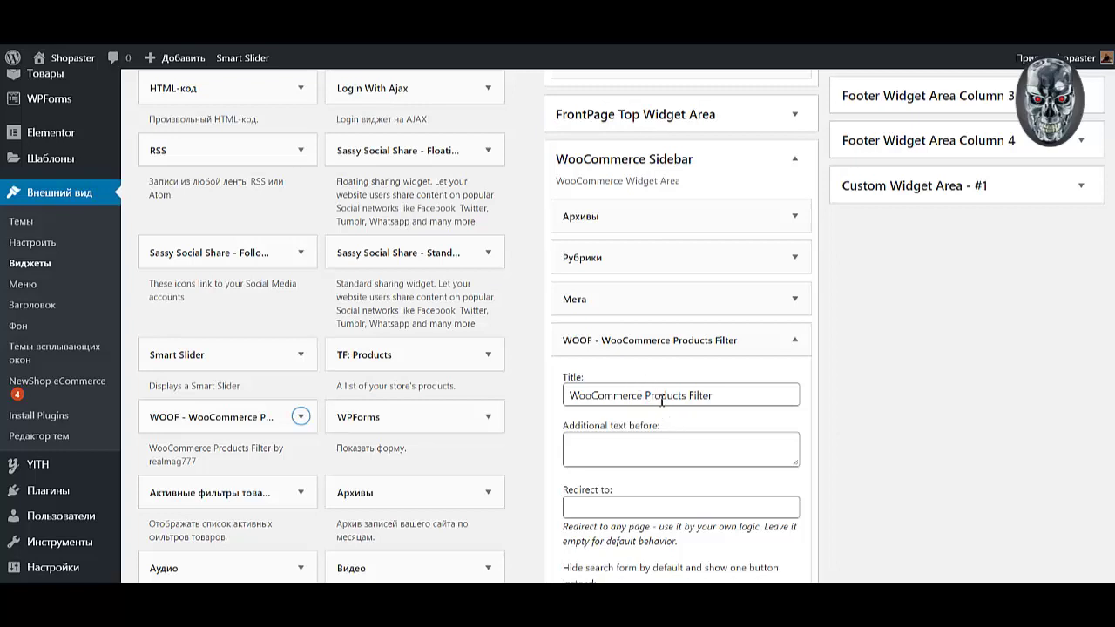
scroll(662, 398, "down", 2)
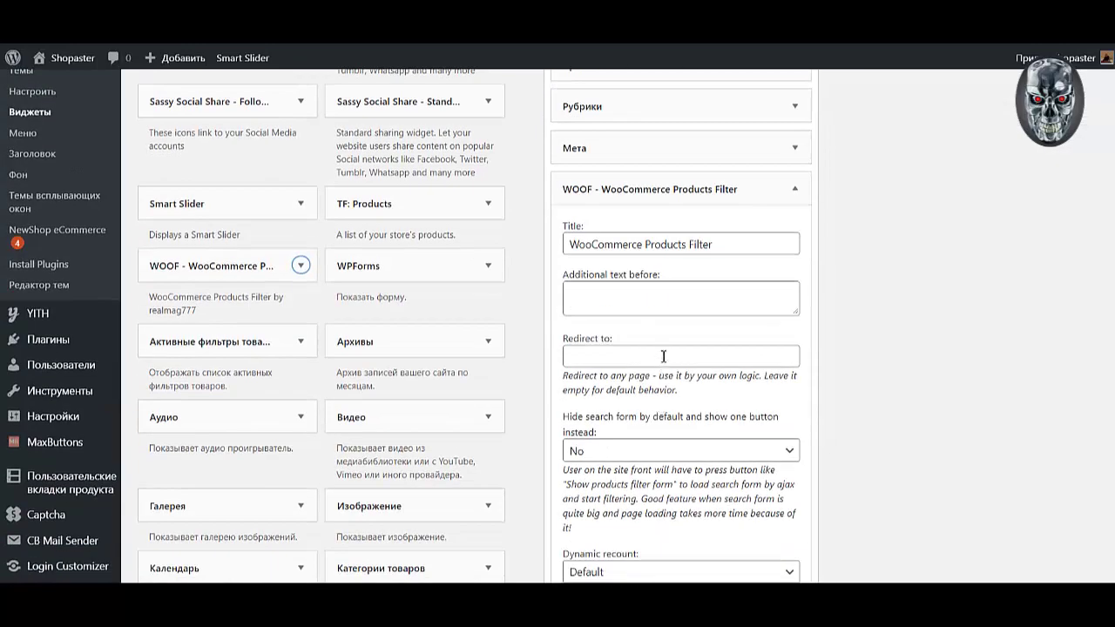
scroll(610, 353, "down", 1)
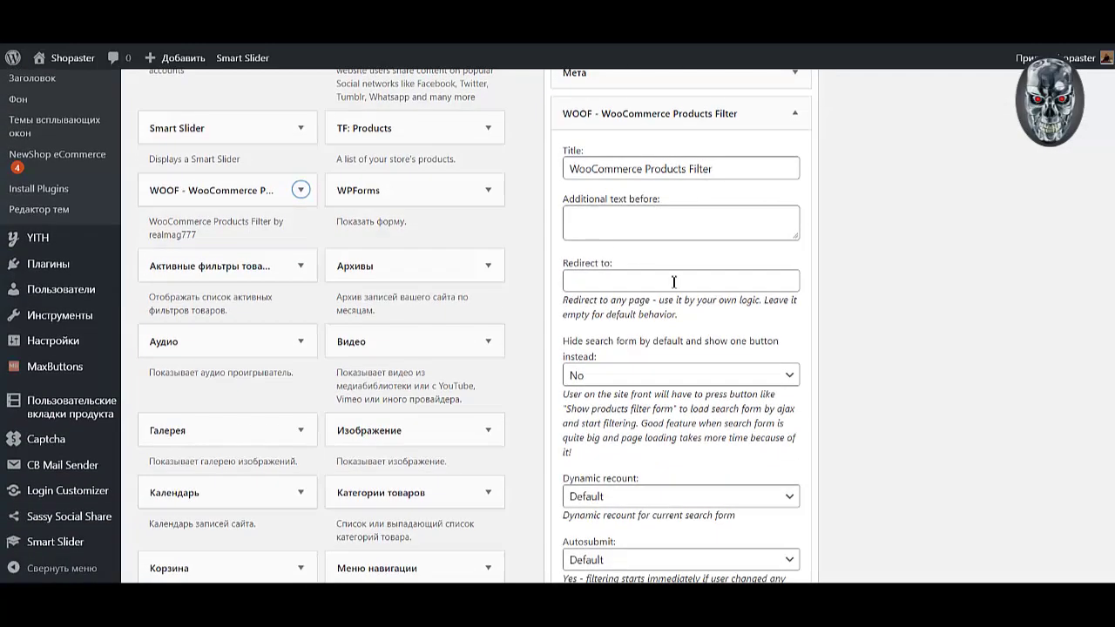
scroll(703, 277, "up", 1)
scroll(703, 277, "up", 1)
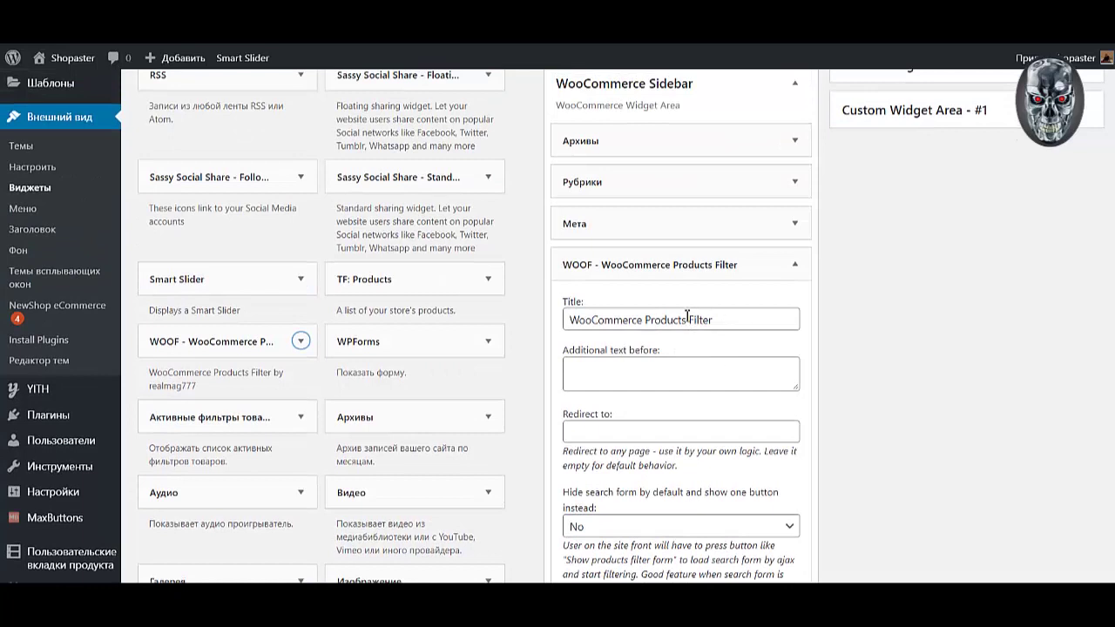
left_click_drag(729, 321, 538, 322)
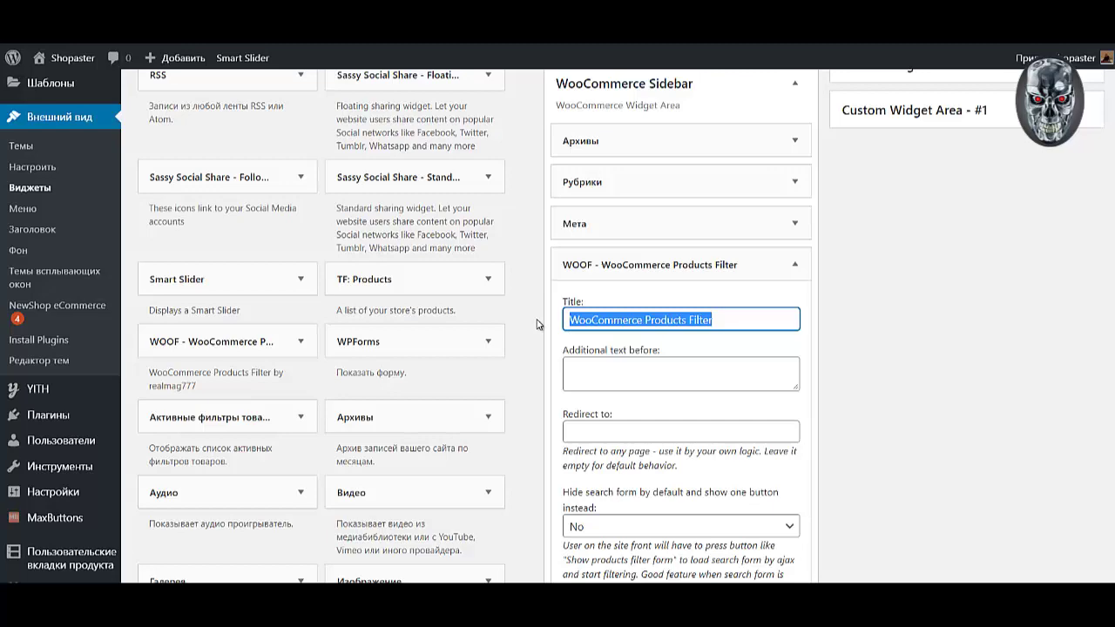
key("Caps_Lock")
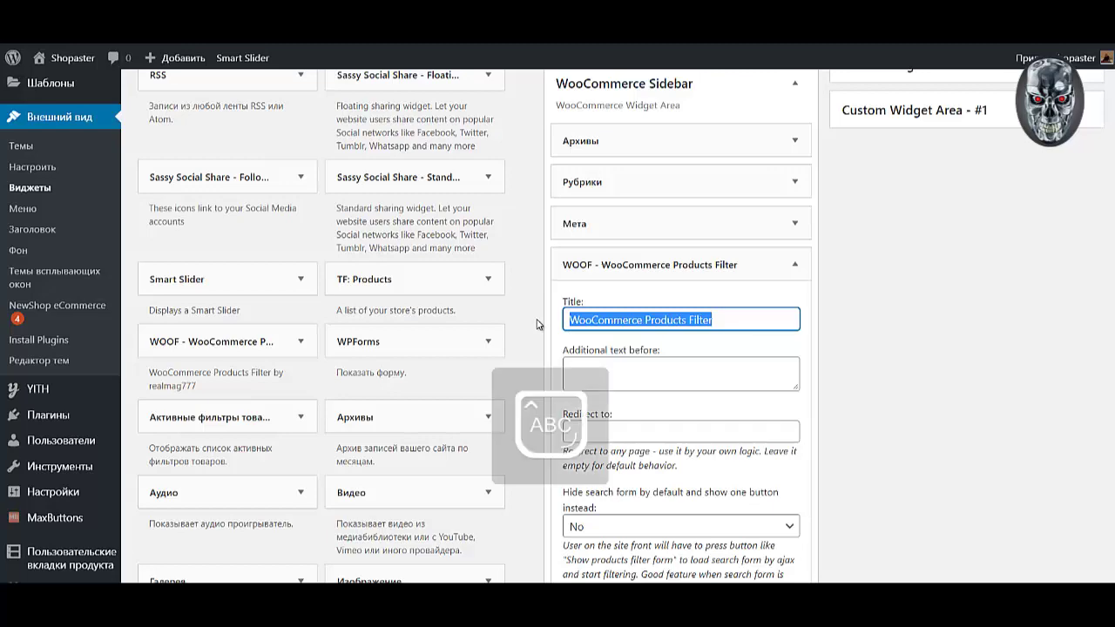
type("ФИЛЬТРЫ")
Set both Dynamic recount and Autosubmit to Yes in the WOOF filter widget.
scroll(538, 324, "down", 3)
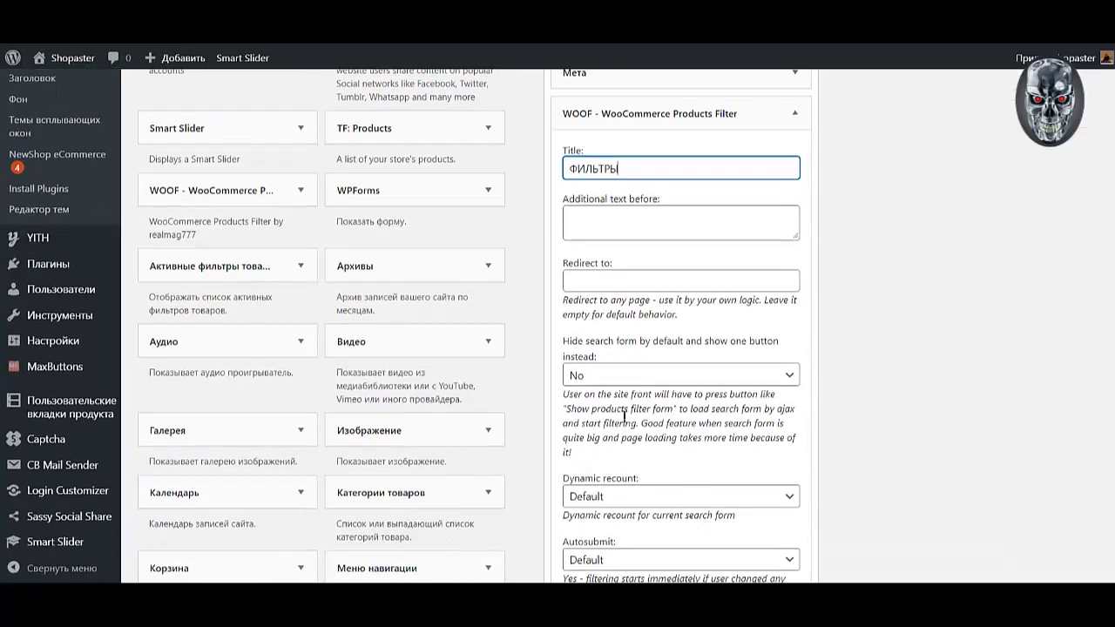
scroll(642, 392, "down", 2)
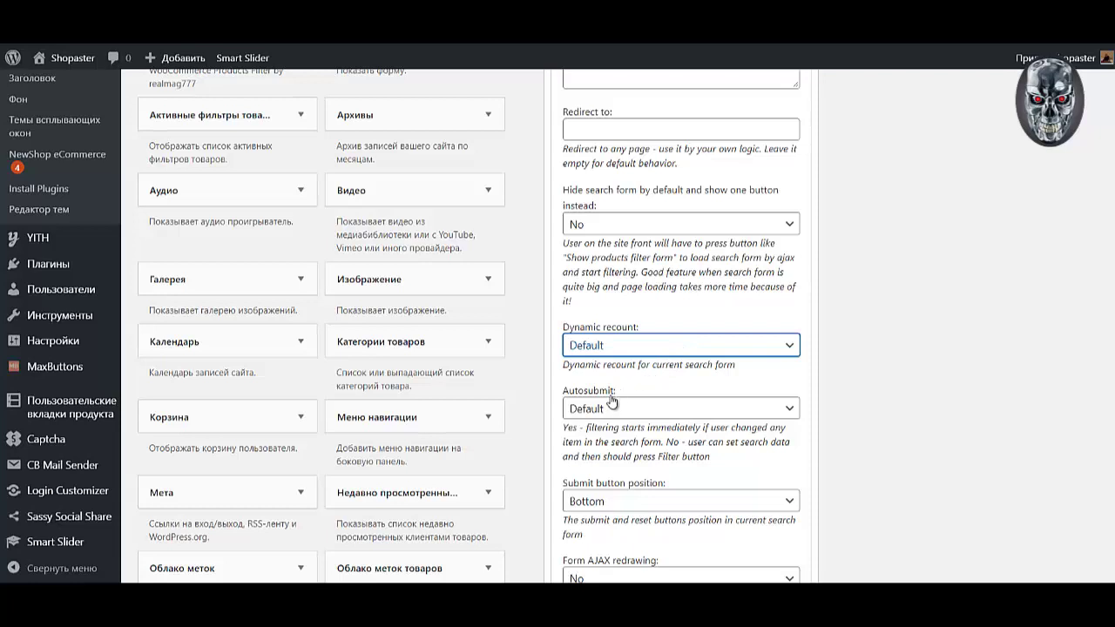
left_click(690, 348)
left_click(661, 397)
left_click(645, 418)
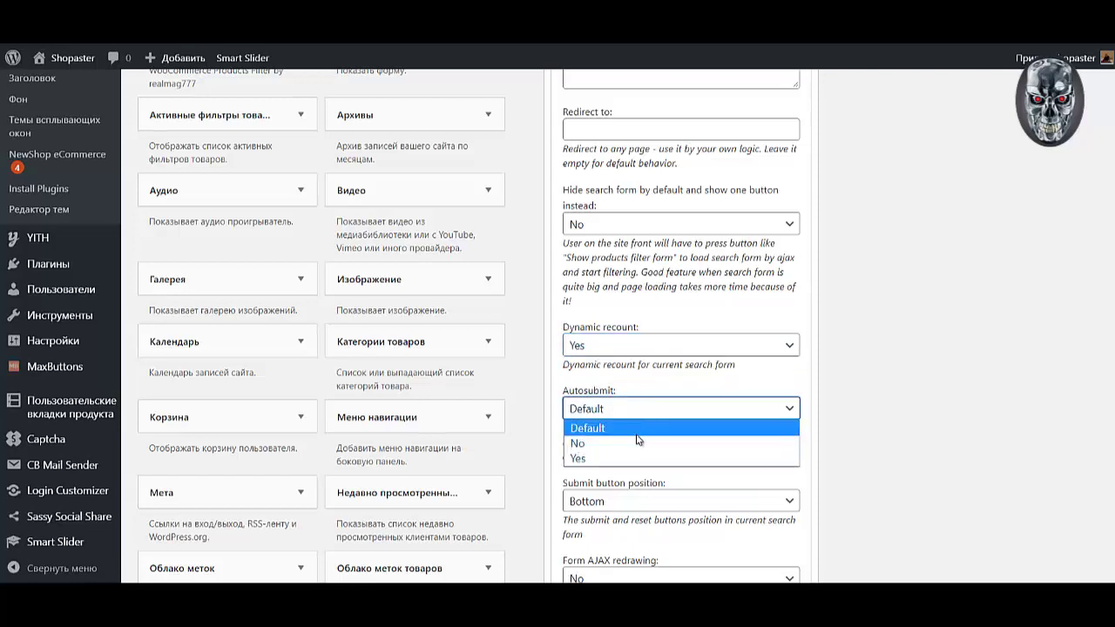
left_click(633, 460)
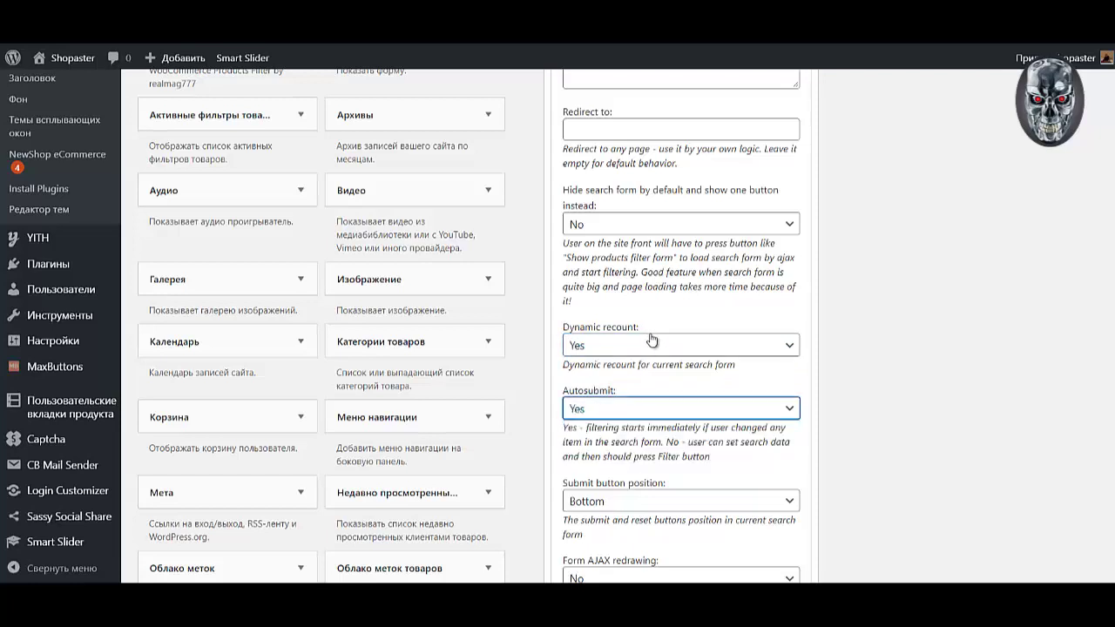
Choose Bottom as the submit button position in the WOOF filter widget.
scroll(716, 270, "down", 2)
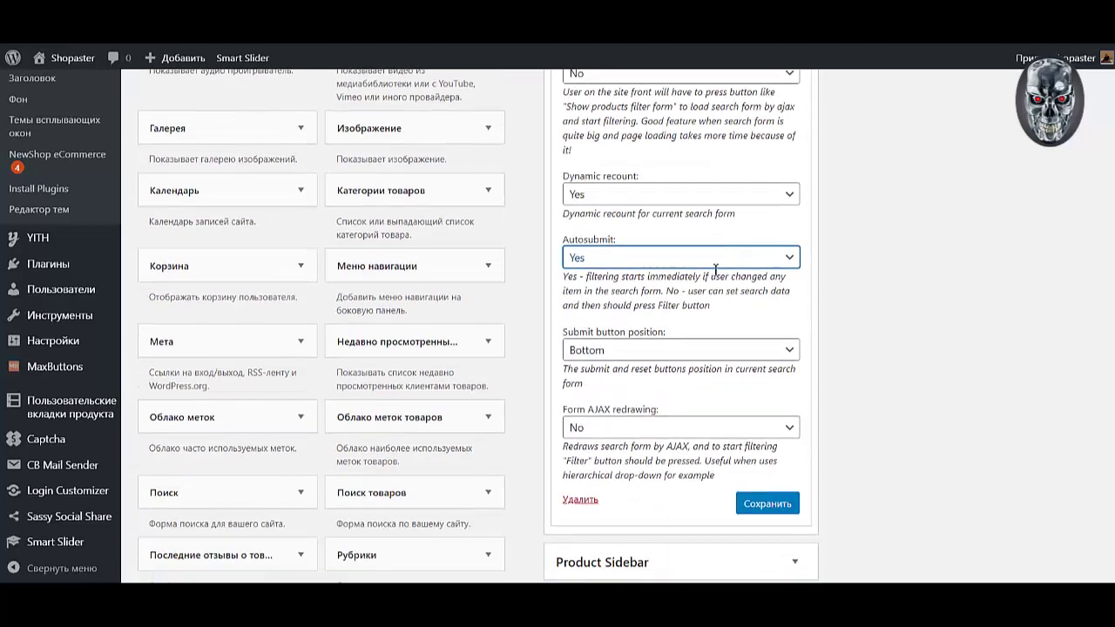
left_click(638, 351)
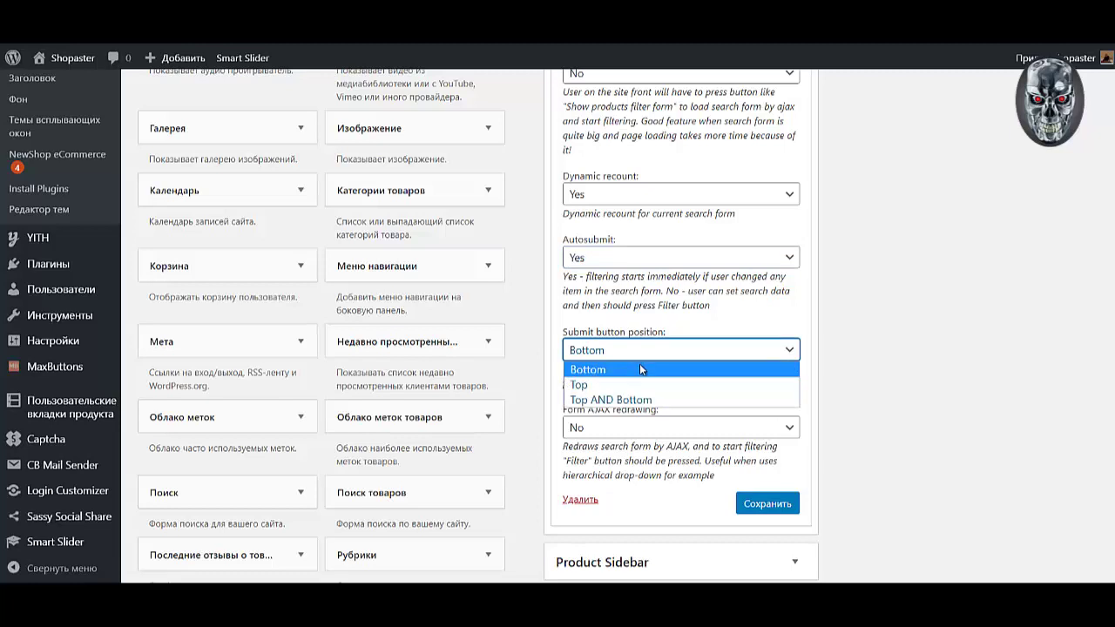
left_click(639, 370)
left_click(637, 351)
left_click(605, 370)
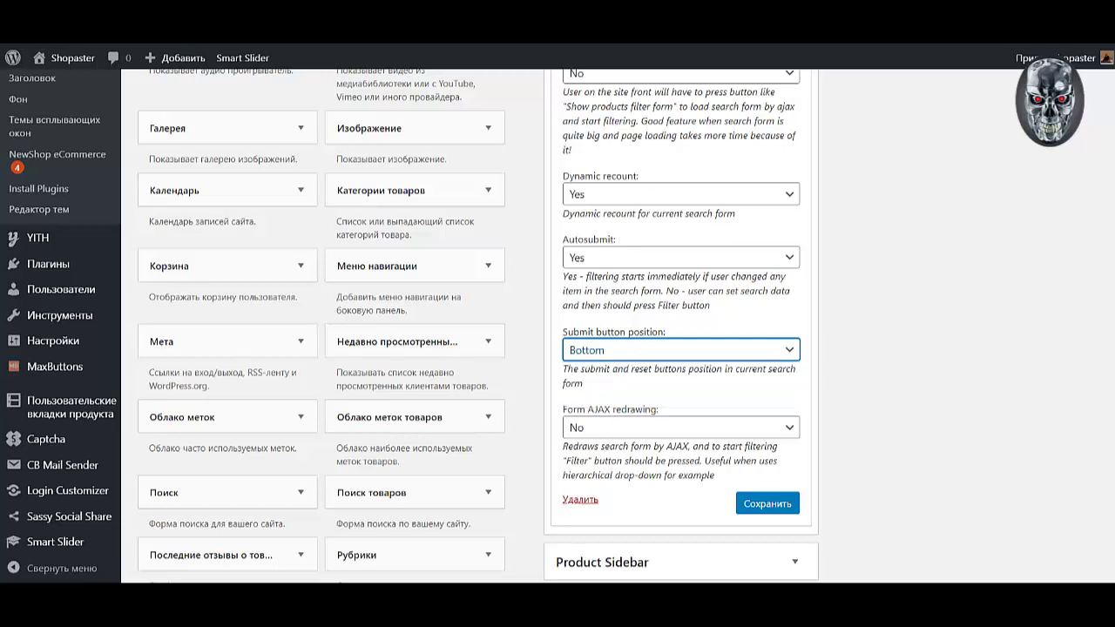
left_click(633, 350)
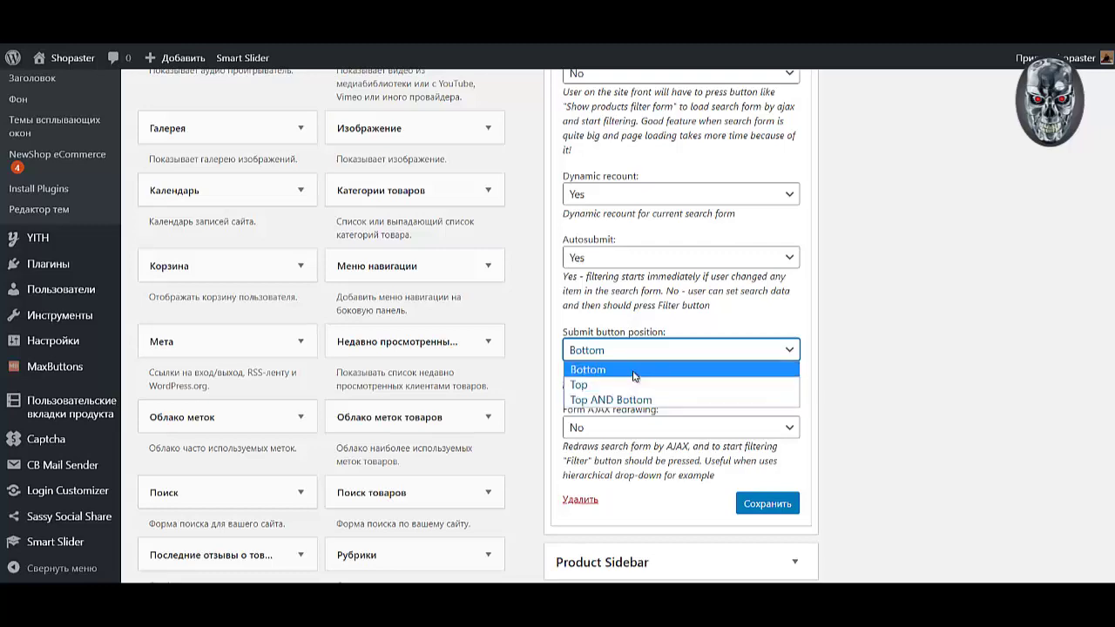
left_click(635, 370)
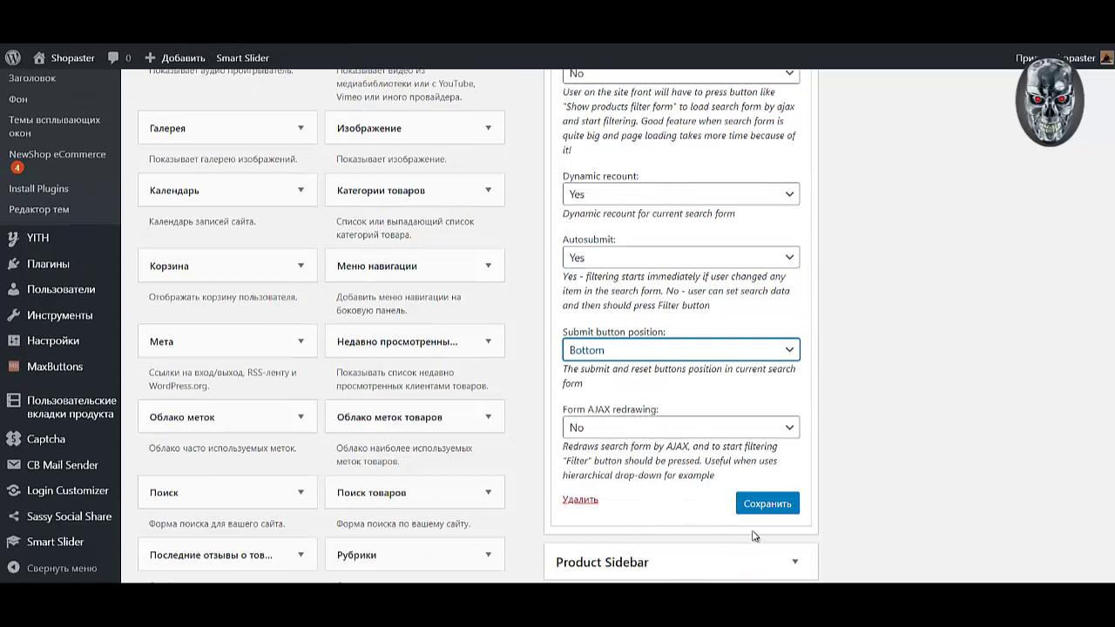
Save the WOOF filter widget and collapse its settings.
left_click(766, 503)
scroll(867, 389, "up", 5)
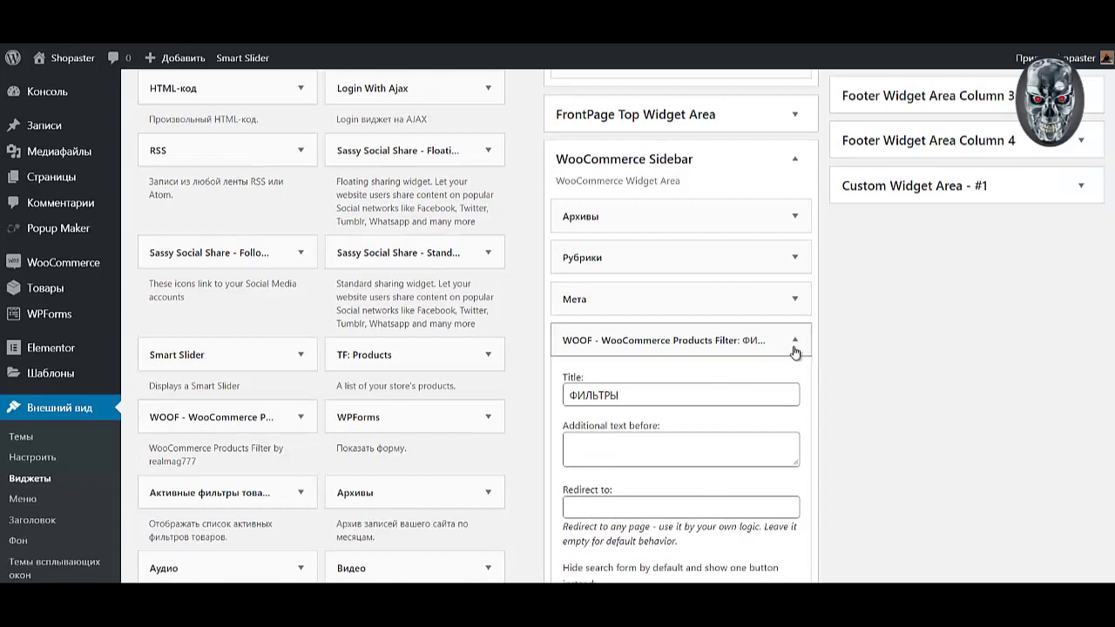
left_click(795, 350)
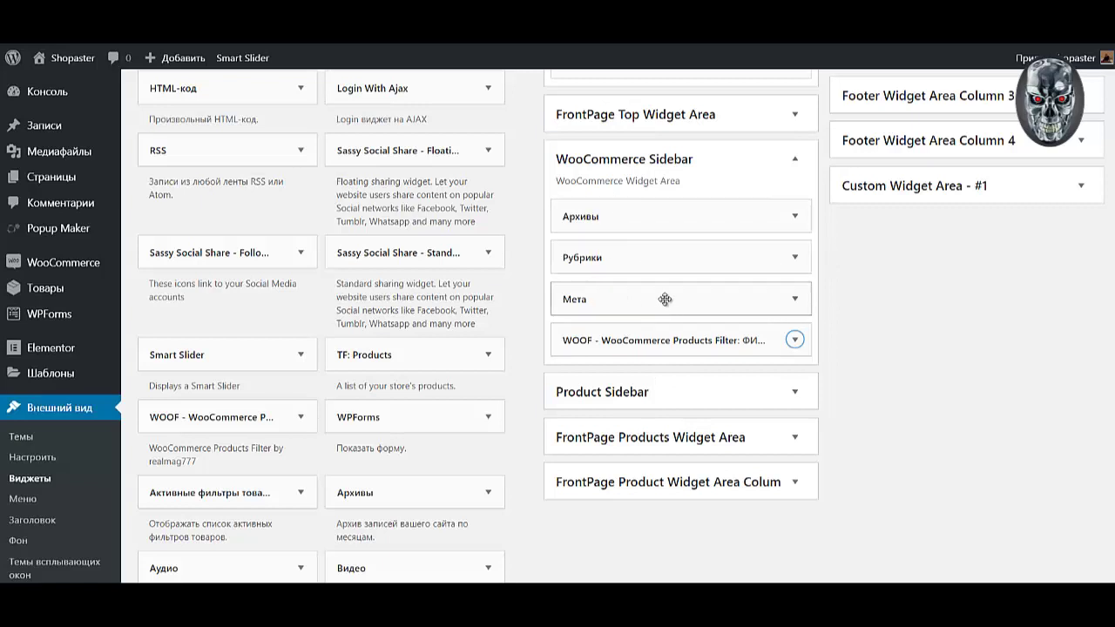
Delete the Мета, Рубрики and Архивы widgets from the WooCommerce Sidebar.
left_click(644, 315)
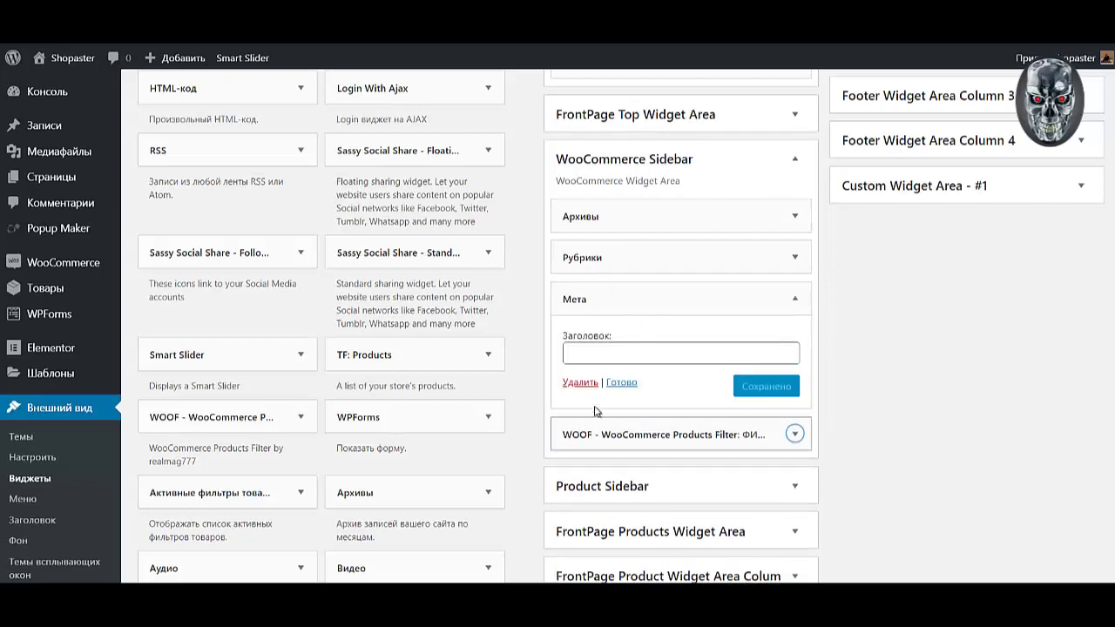
left_click(589, 392)
left_click(622, 263)
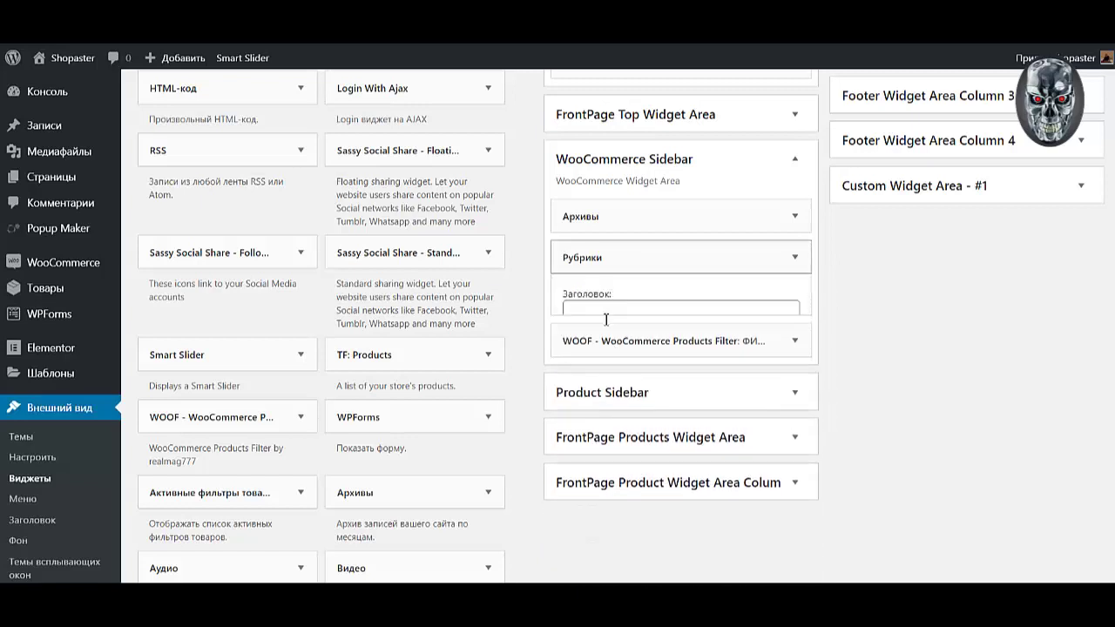
left_click(580, 400)
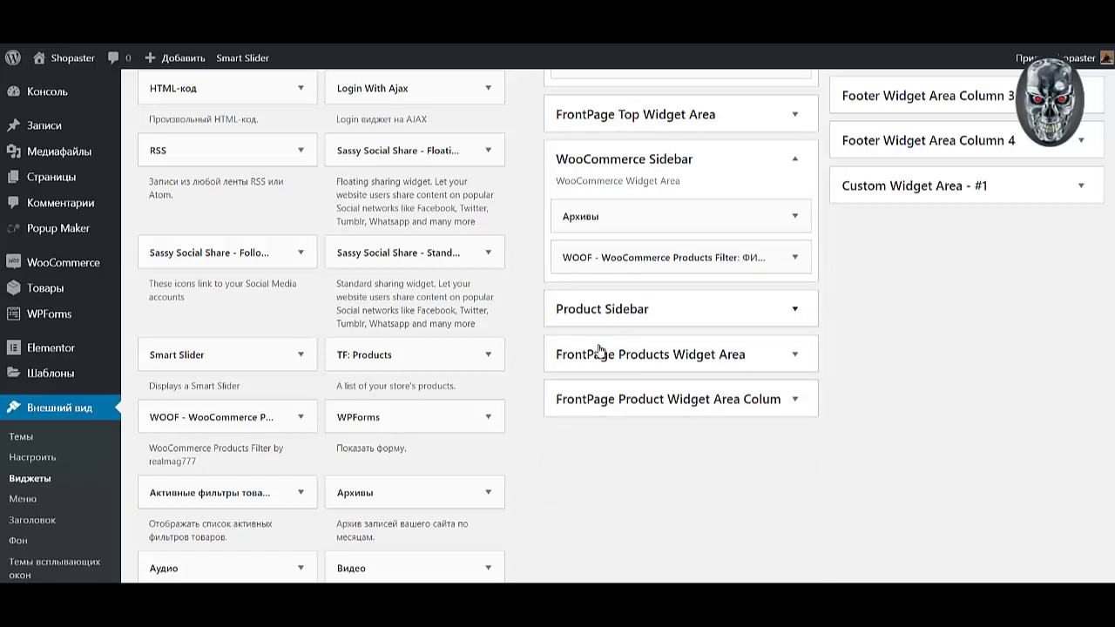
left_click(603, 223)
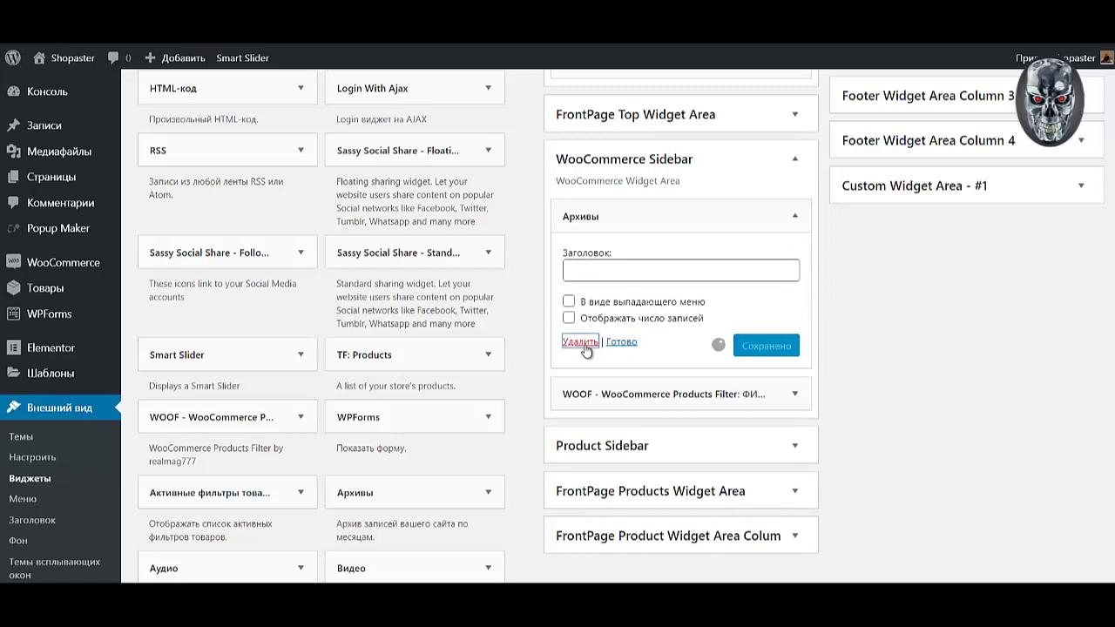
left_click(597, 342)
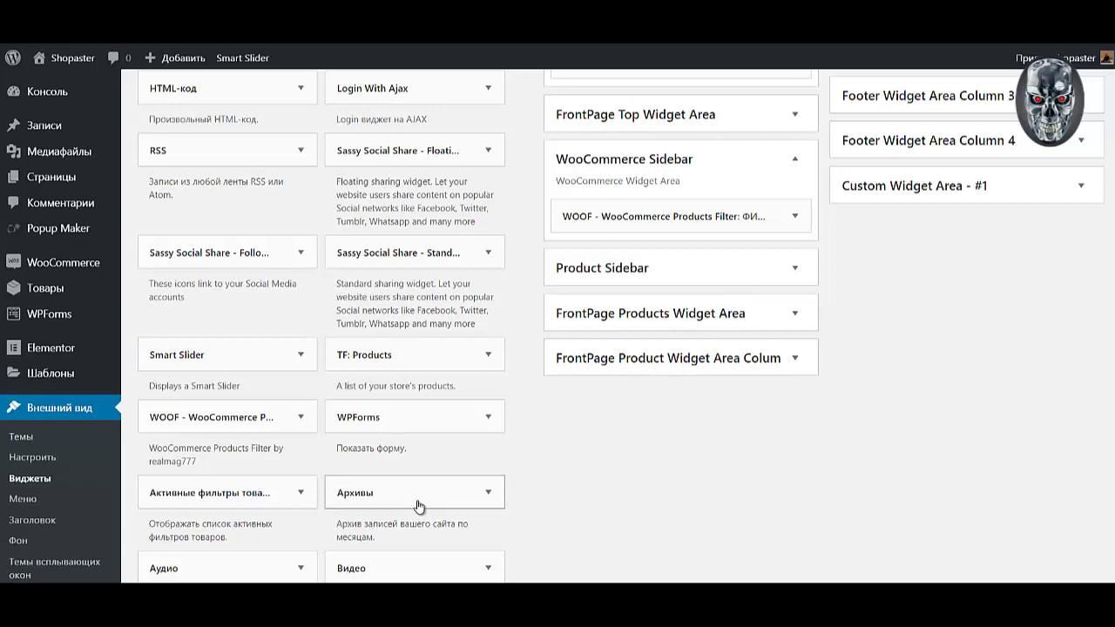
Add the Облако меток товаров widget to the WooCommerce Sidebar.
scroll(417, 410, "up", 3)
scroll(413, 366, "down", 11)
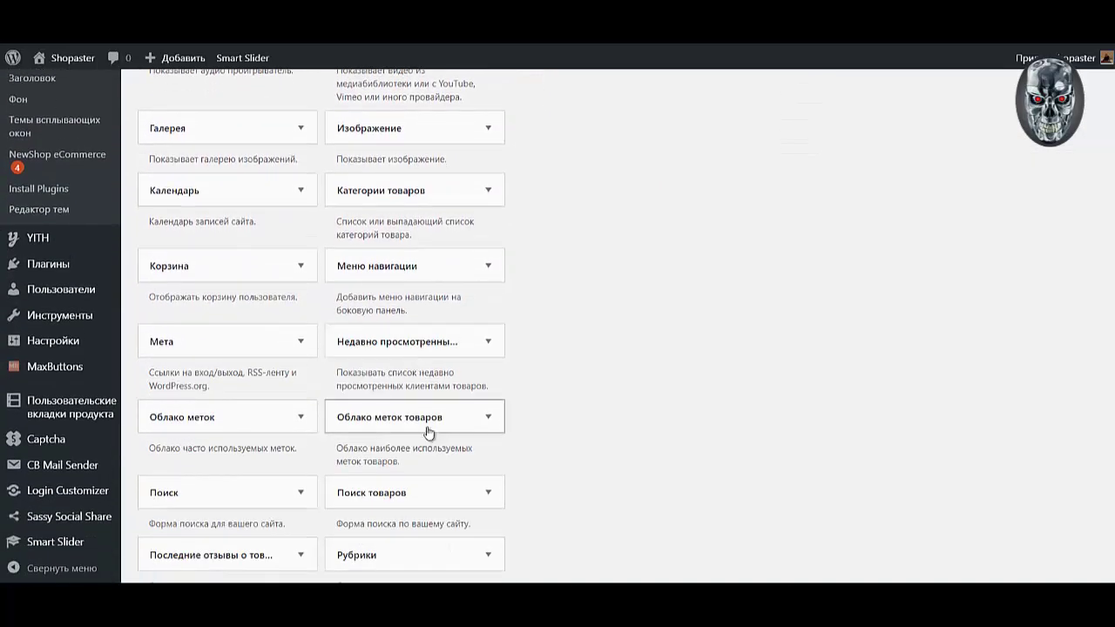
scroll(431, 417, "down", 3)
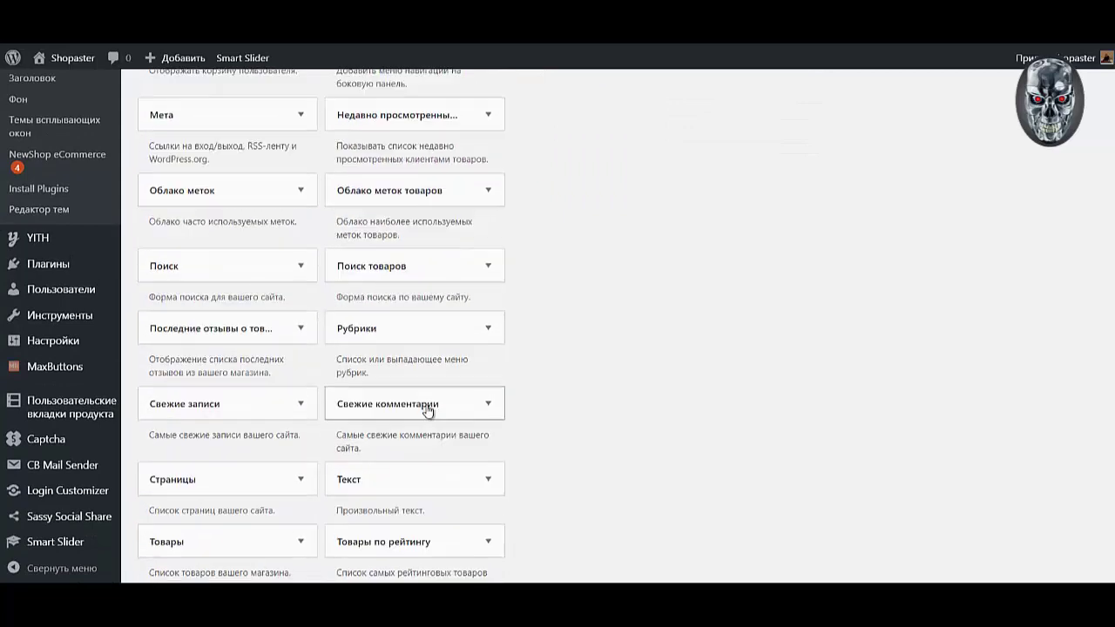
left_click(438, 190)
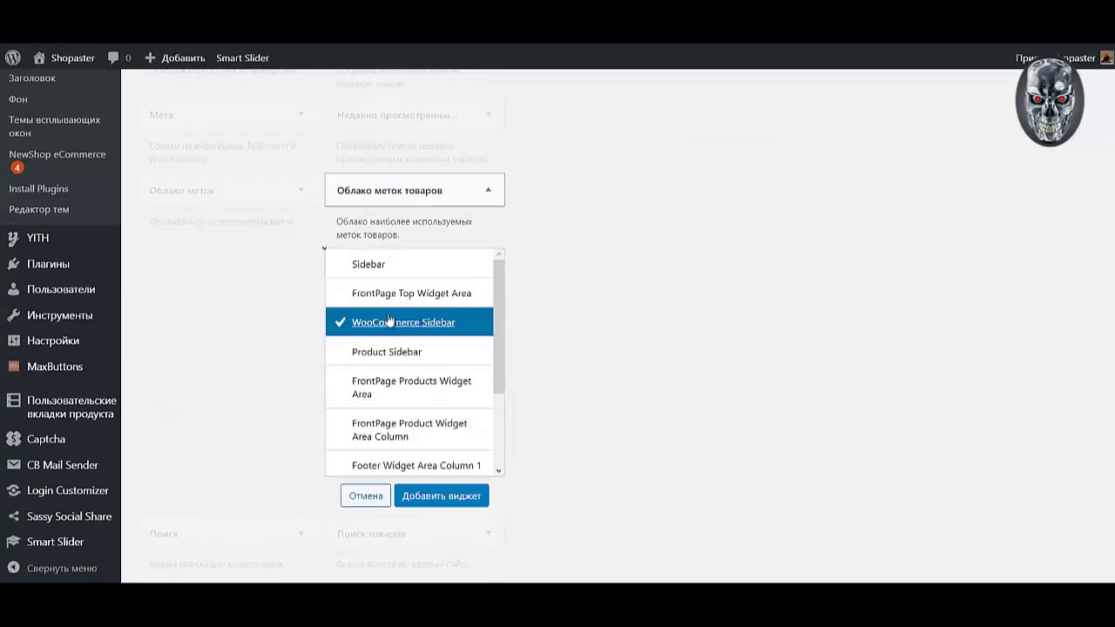
left_click(435, 495)
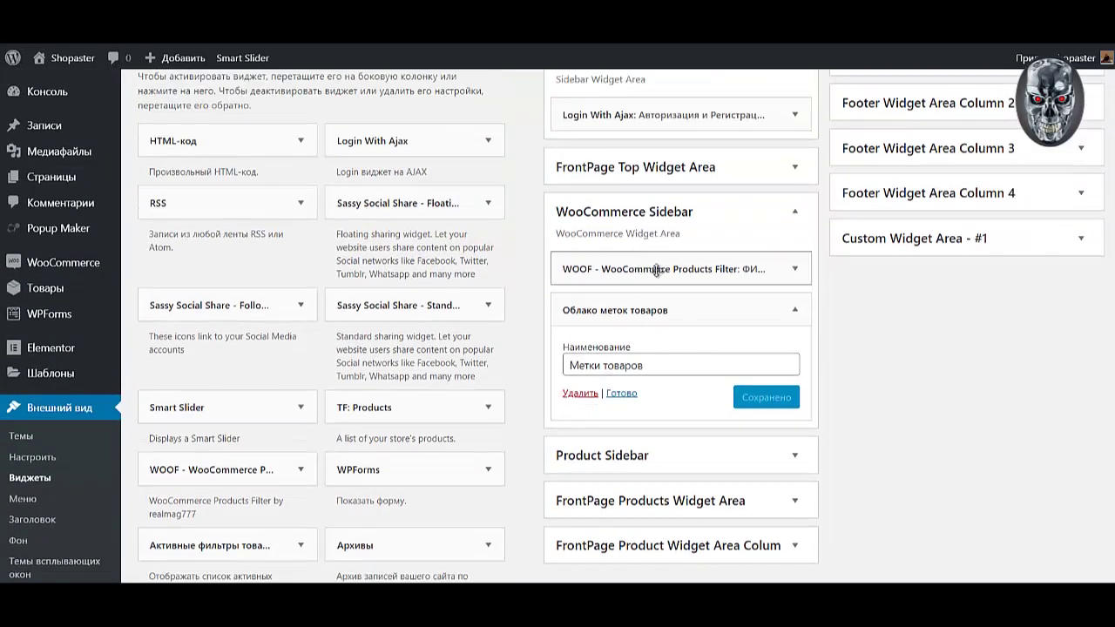
Set the title of the Облако меток товаров widget to БРЕНДЫ and save it.
left_click_drag(647, 369, 501, 373)
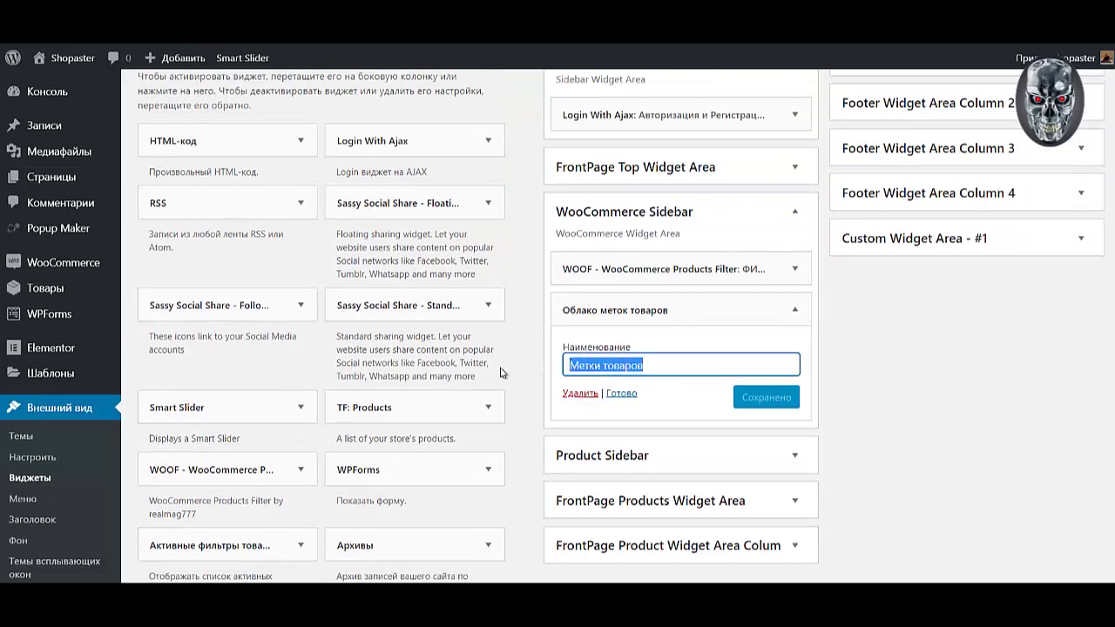
type("БРЕН")
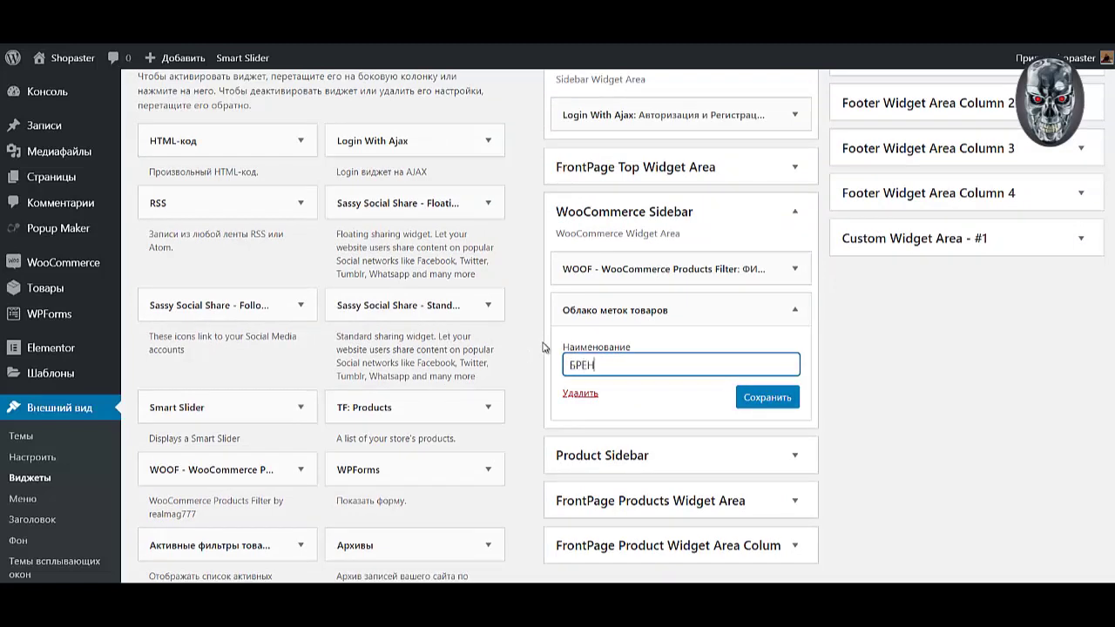
type("ДЫ")
left_click(753, 399)
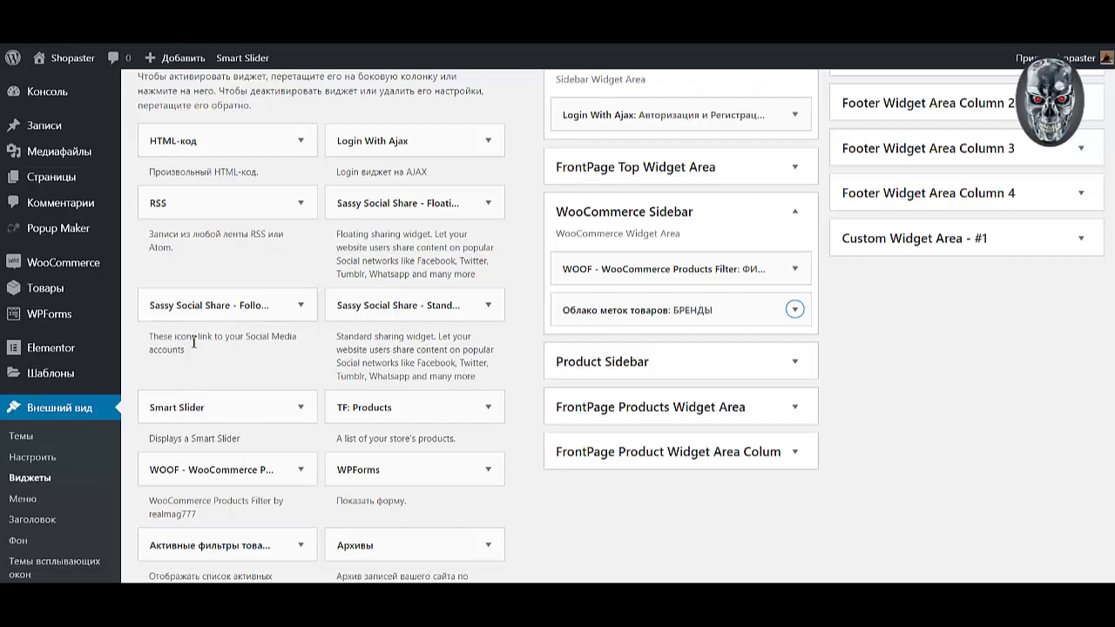
Add the Категории товаров widget to the Product Sidebar.
scroll(193, 342, "down", 6)
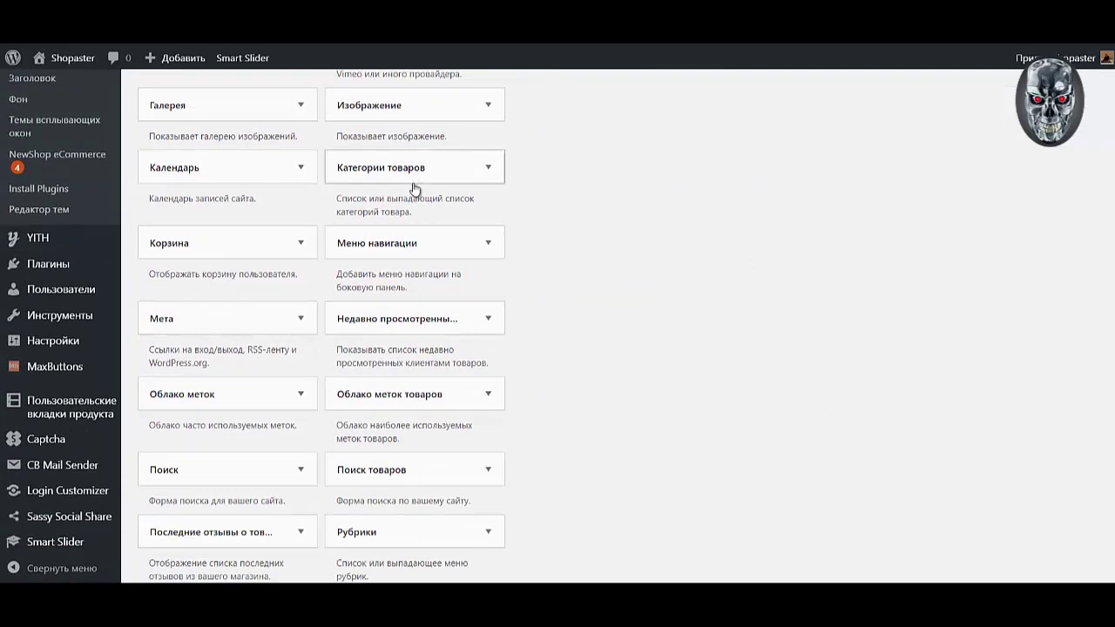
left_click(423, 169)
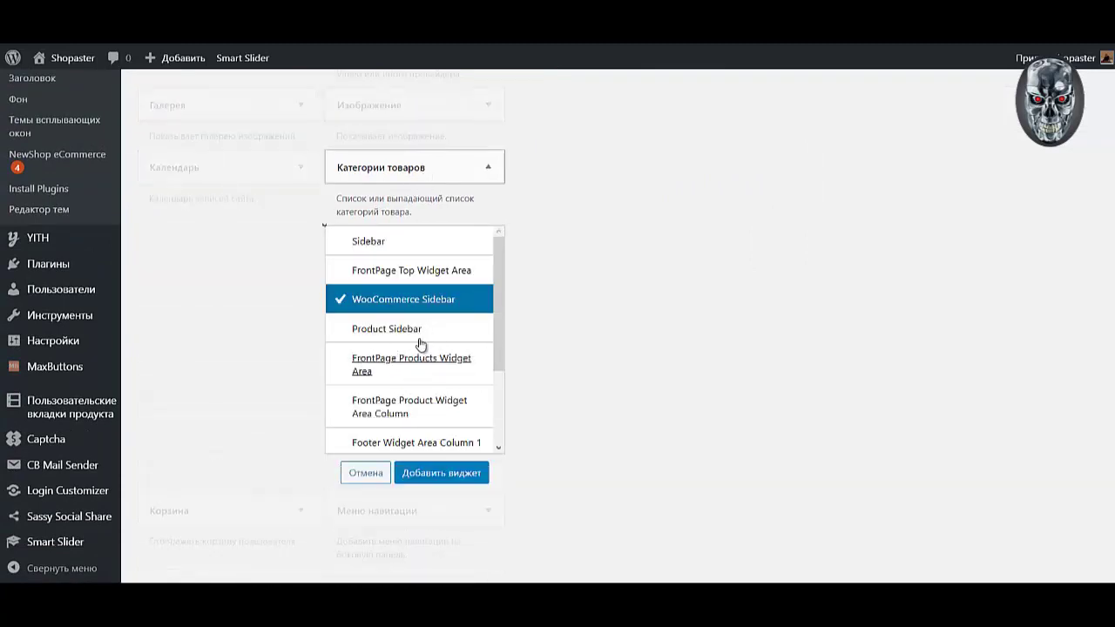
left_click(394, 332)
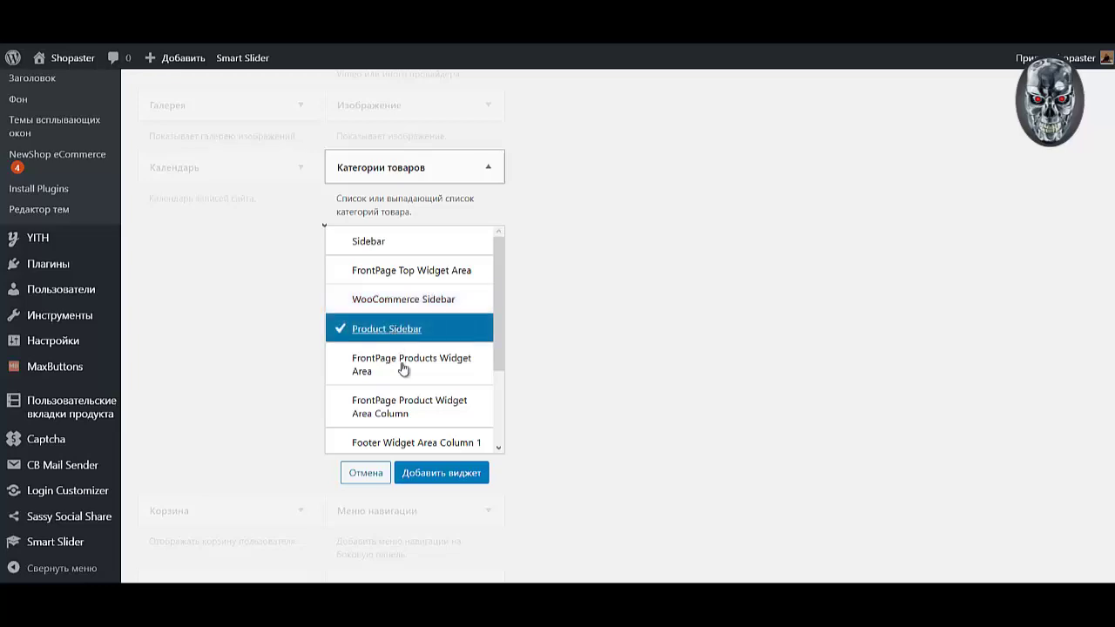
left_click(440, 473)
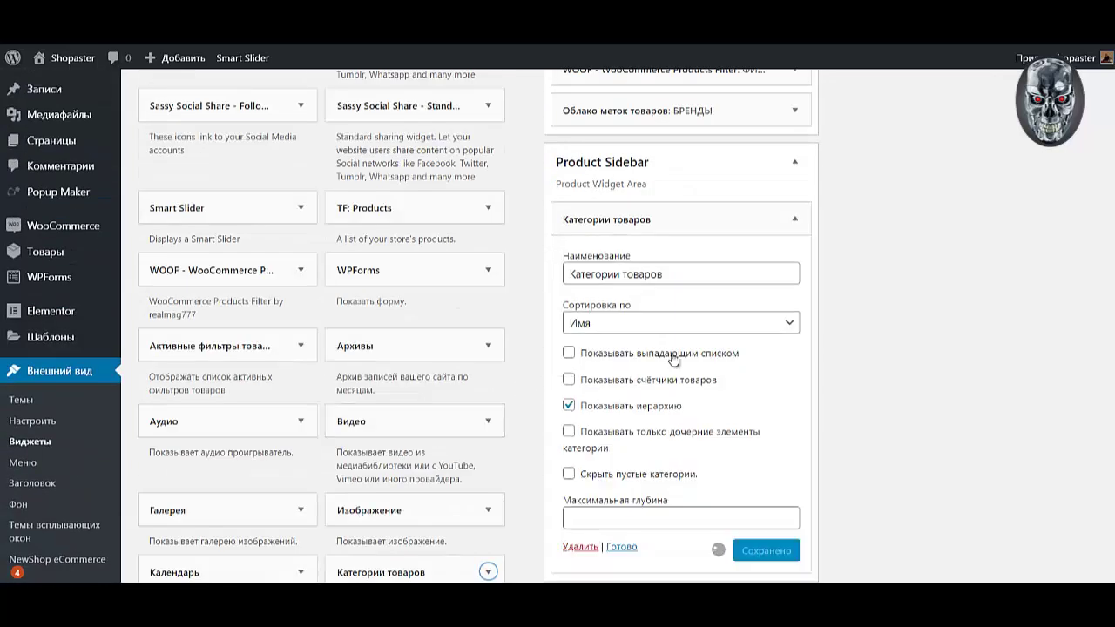
Set the title of the Категории товаров widget in the Product Sidebar to КАТАЛОГ.
scroll(737, 341, "up", 1)
left_click_drag(729, 356, 497, 364)
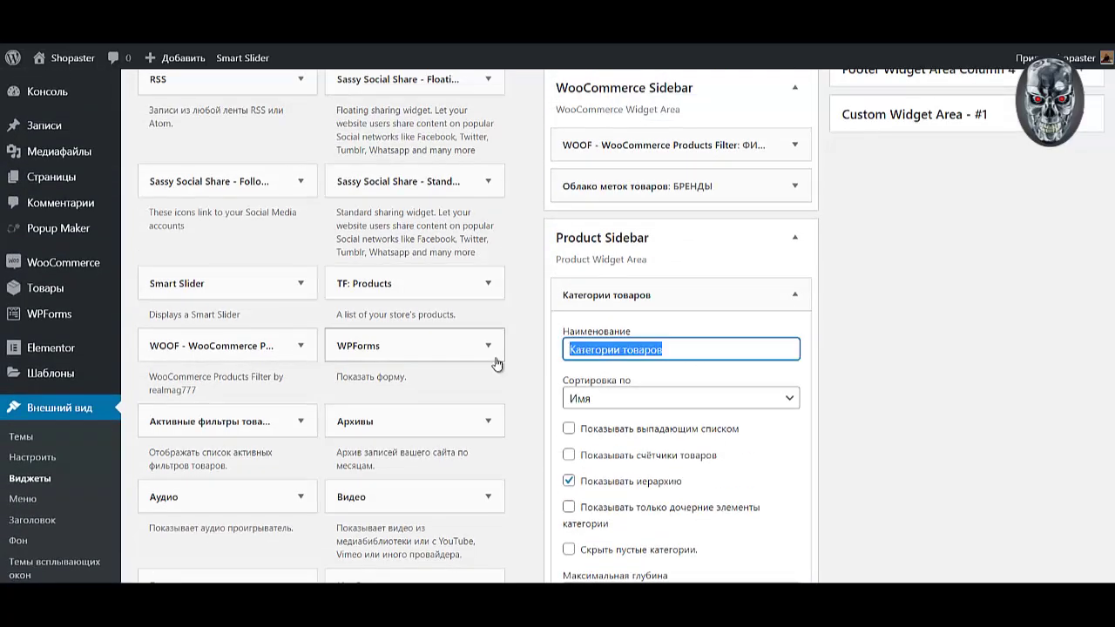
type("КА")
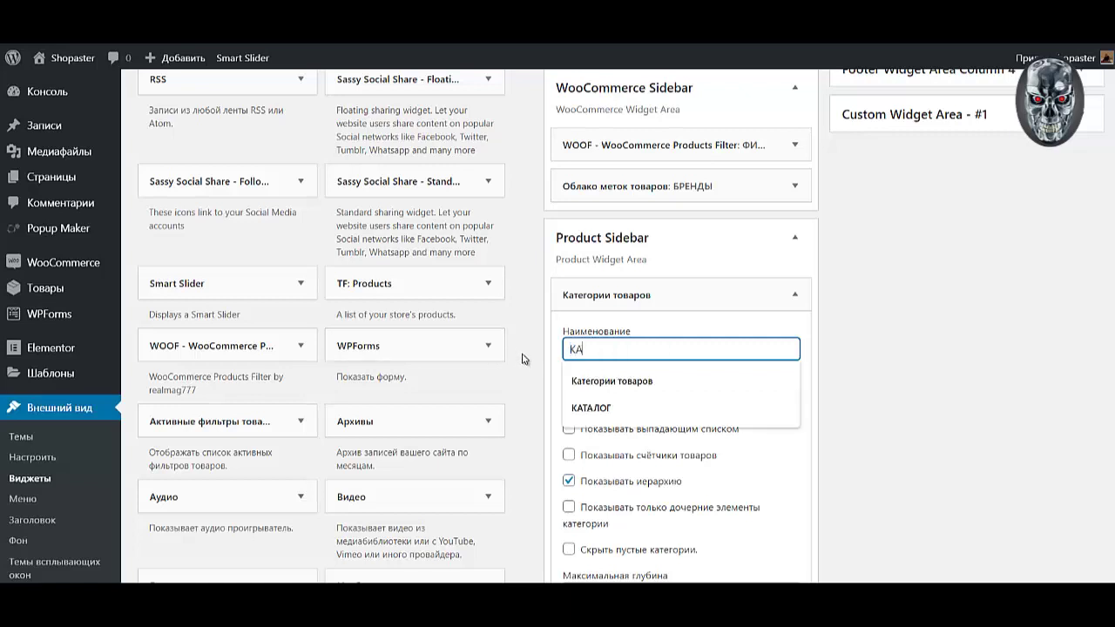
type("ТАЛОГ")
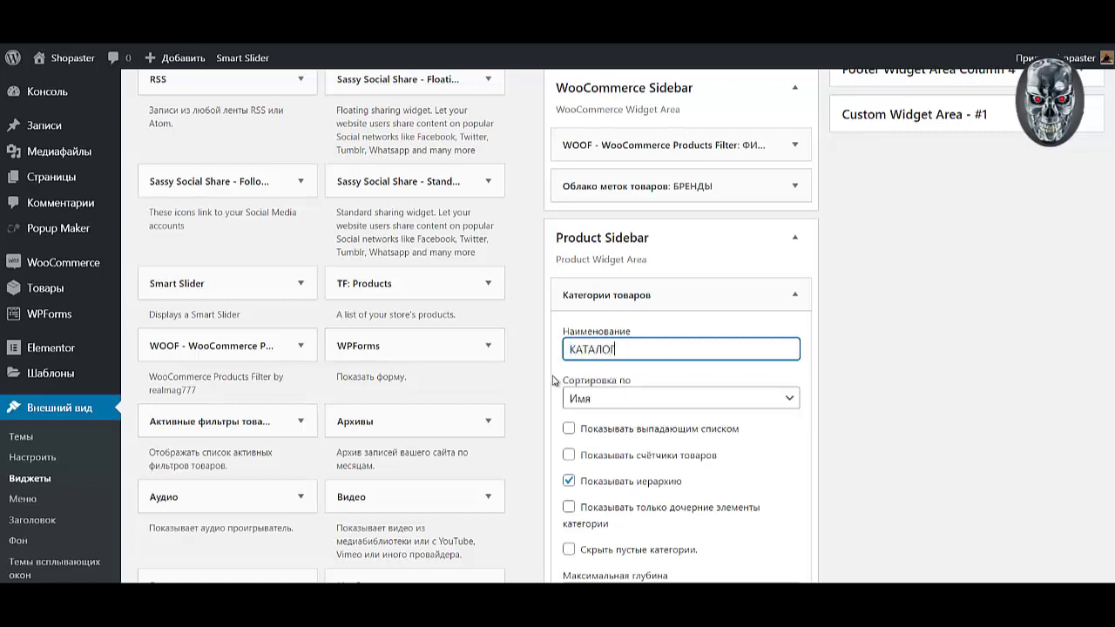
left_click(949, 387)
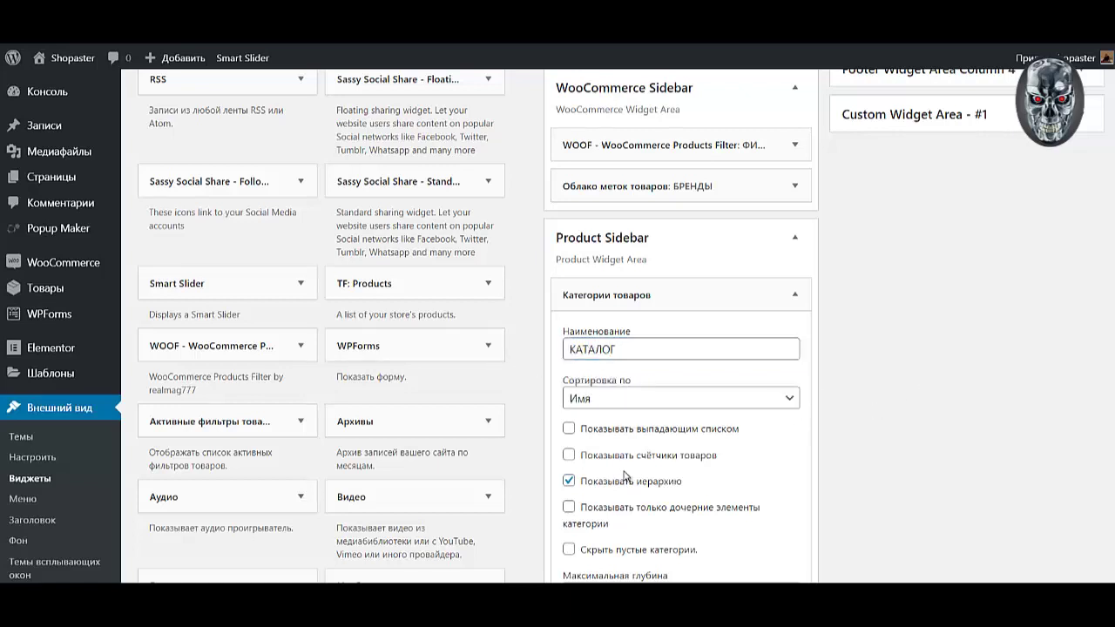
Enable Показывать счётчики товаров and Показывать только дочерние элементы категории in the КАТАЛОГ widget, save it and collapse it.
left_click(569, 455)
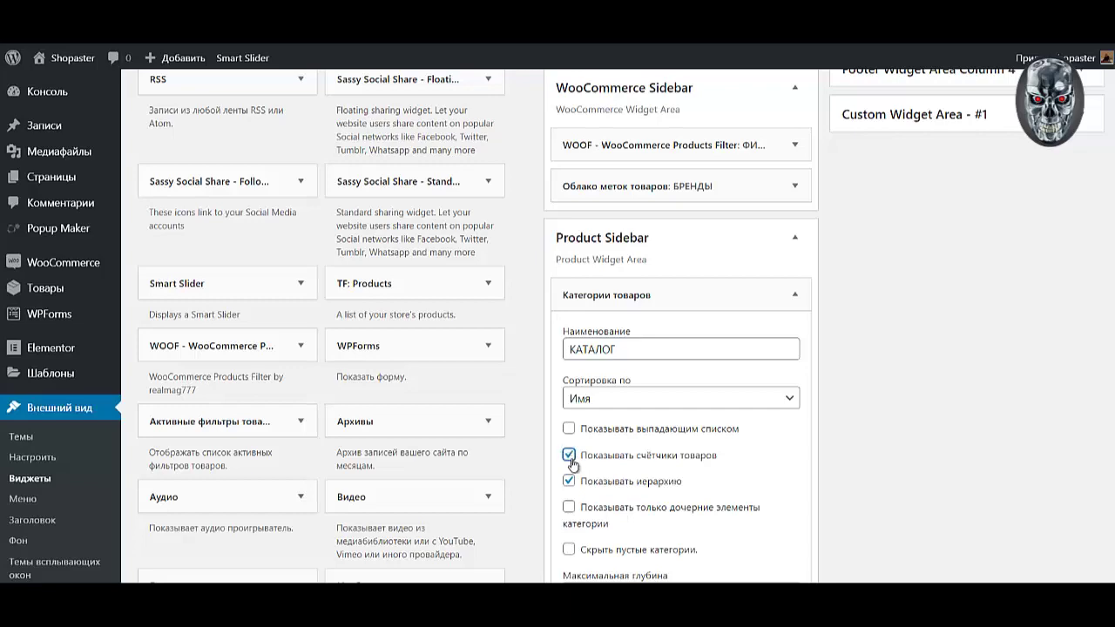
left_click(569, 508)
scroll(639, 488, "down", 2)
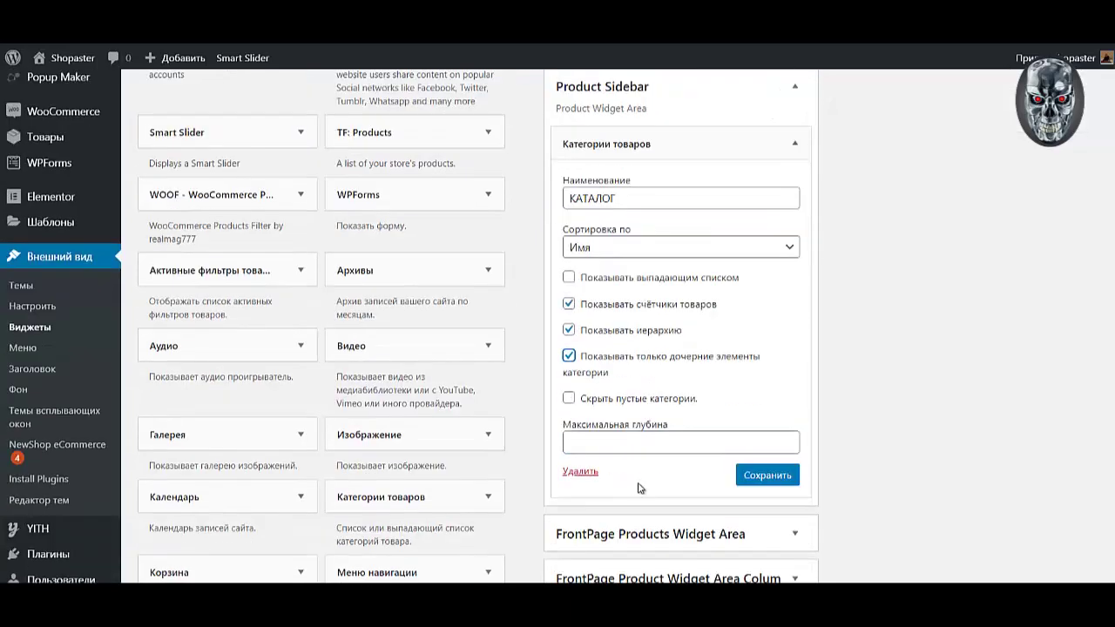
left_click(750, 482)
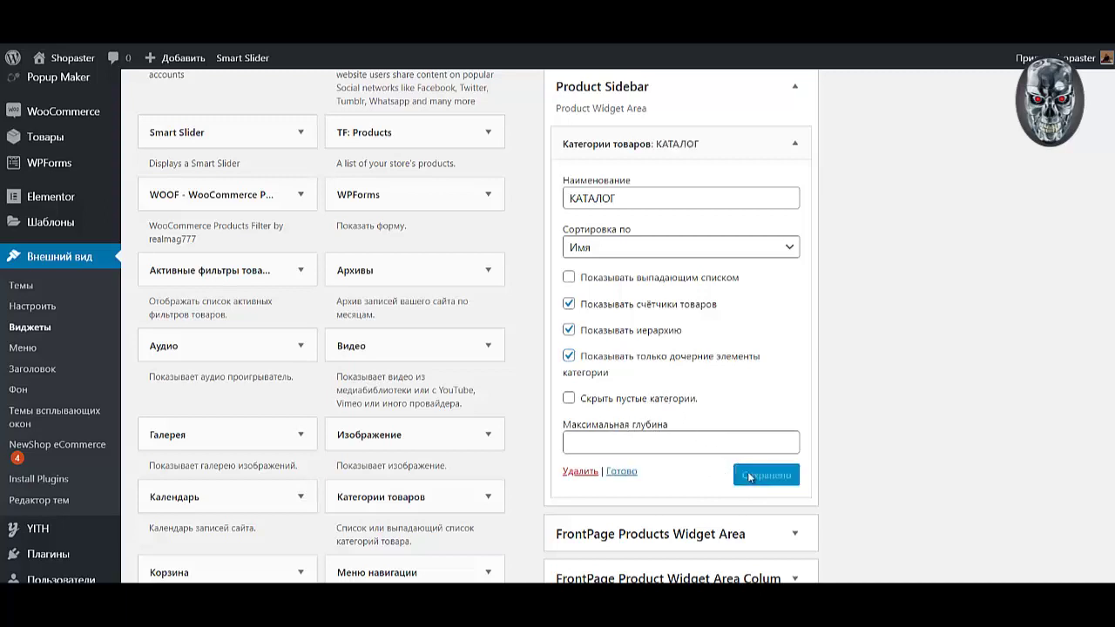
left_click(795, 145)
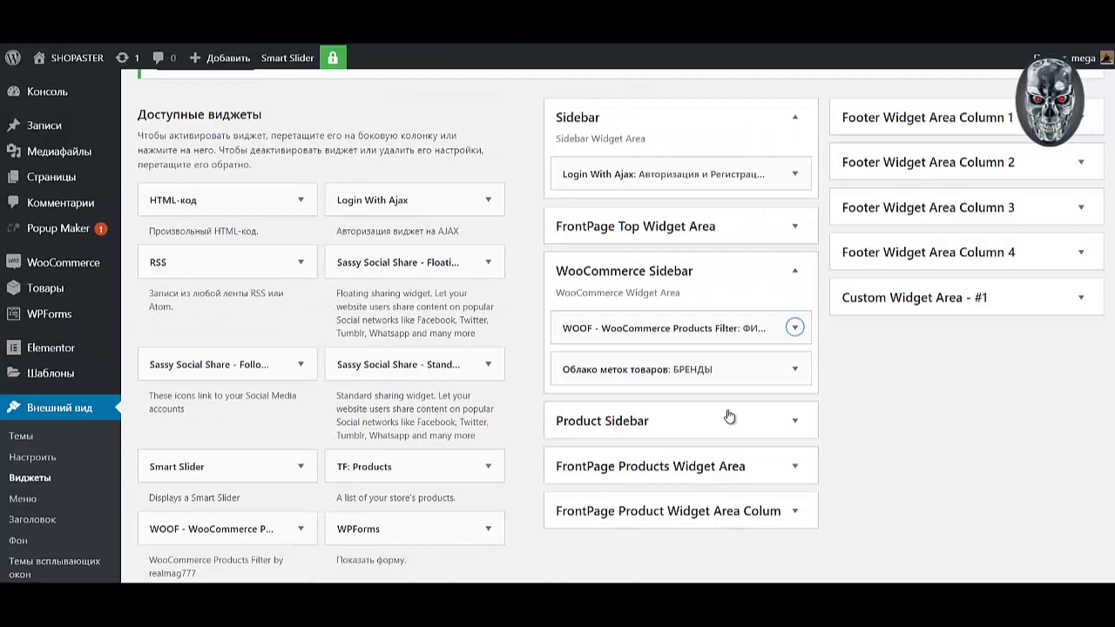
On the reference SHOPASTER site, copy the HTML code of the Текст widget in the Product Sidebar.
left_click(731, 421)
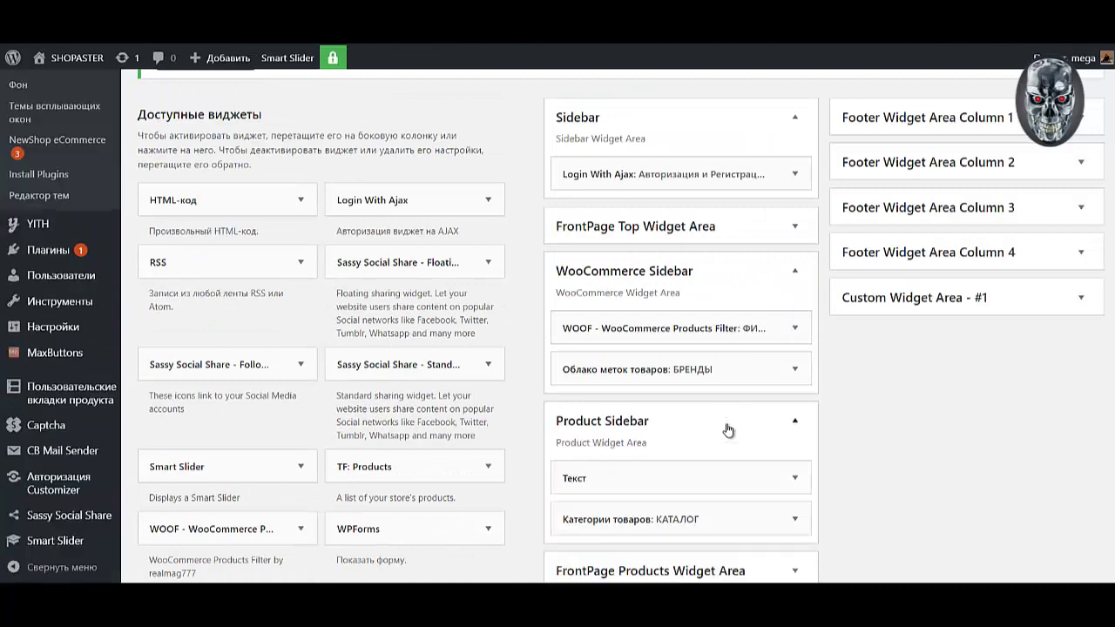
left_click(762, 478)
scroll(754, 388, "down", 4)
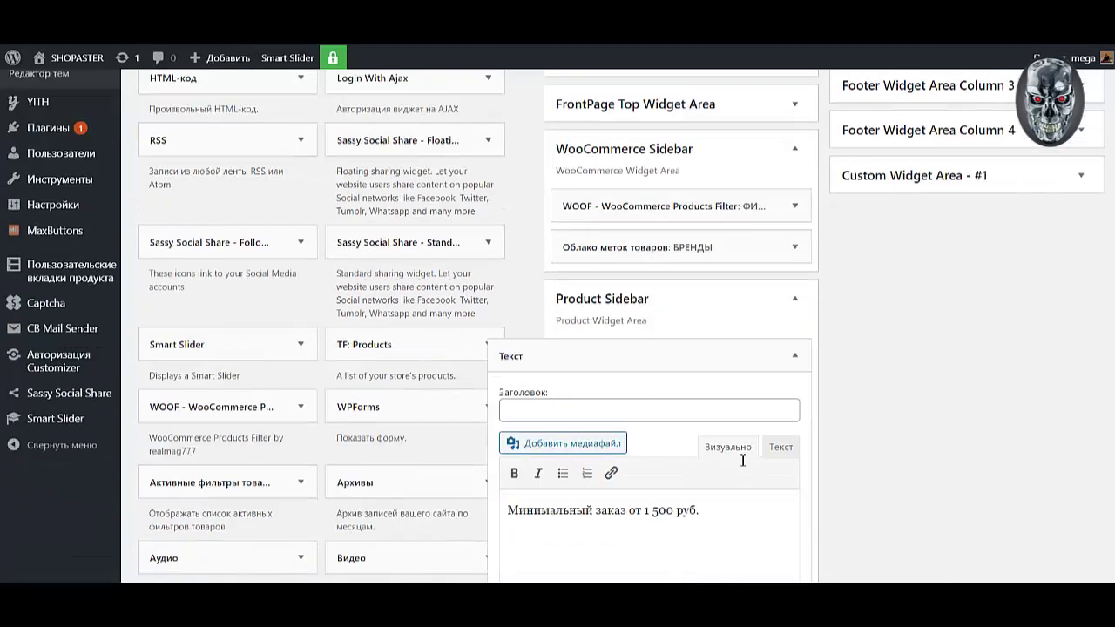
left_click(781, 267)
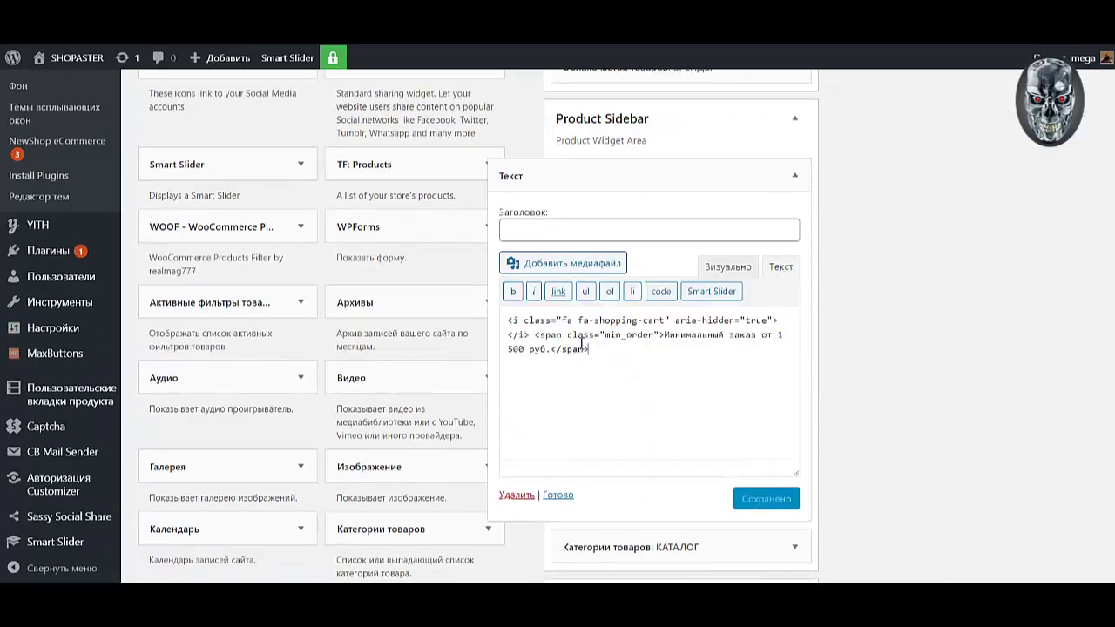
key("ctrl+a")
key("ctrl+c")
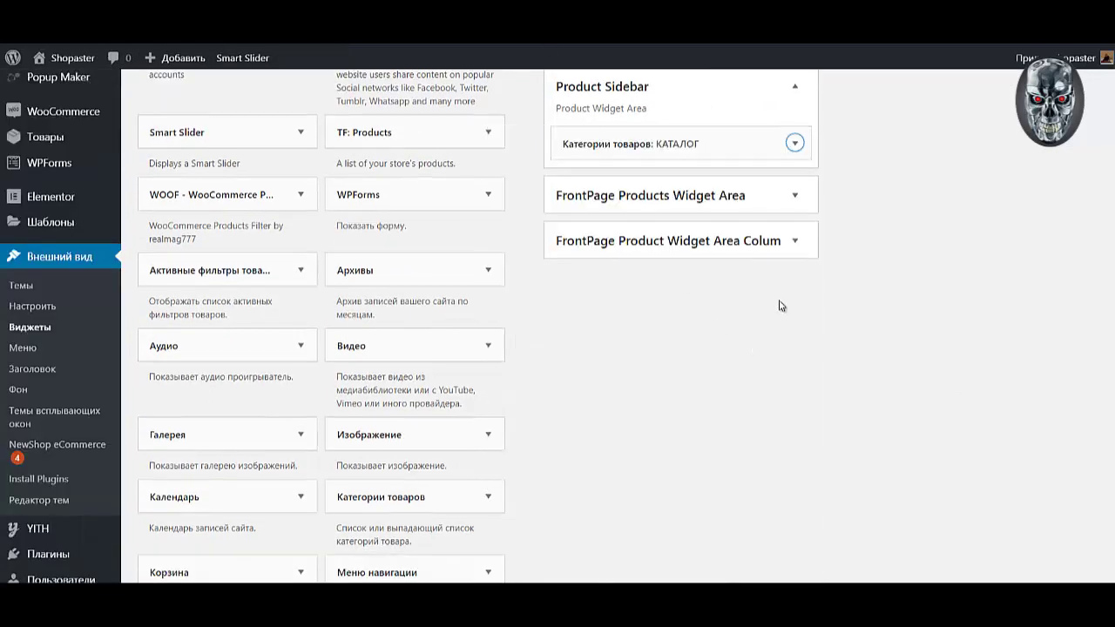
Switch back to the Shopaster site's widgets page and add the Текст widget to the Product Sidebar.
scroll(445, 349, "up", 8)
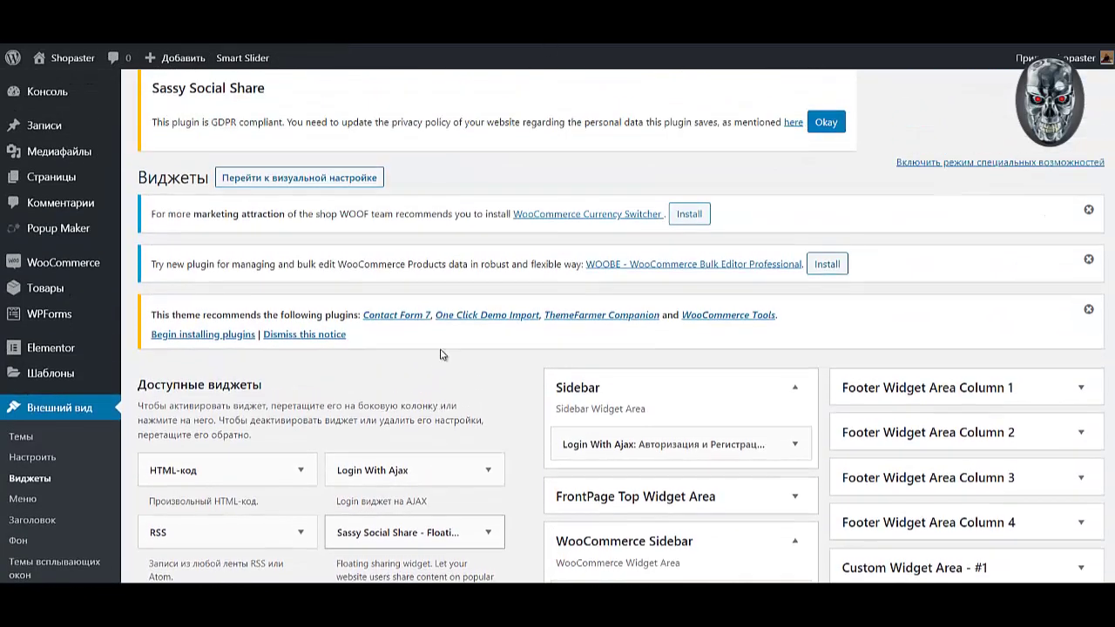
scroll(446, 351, "down", 5)
scroll(446, 350, "down", 8)
left_click(475, 343)
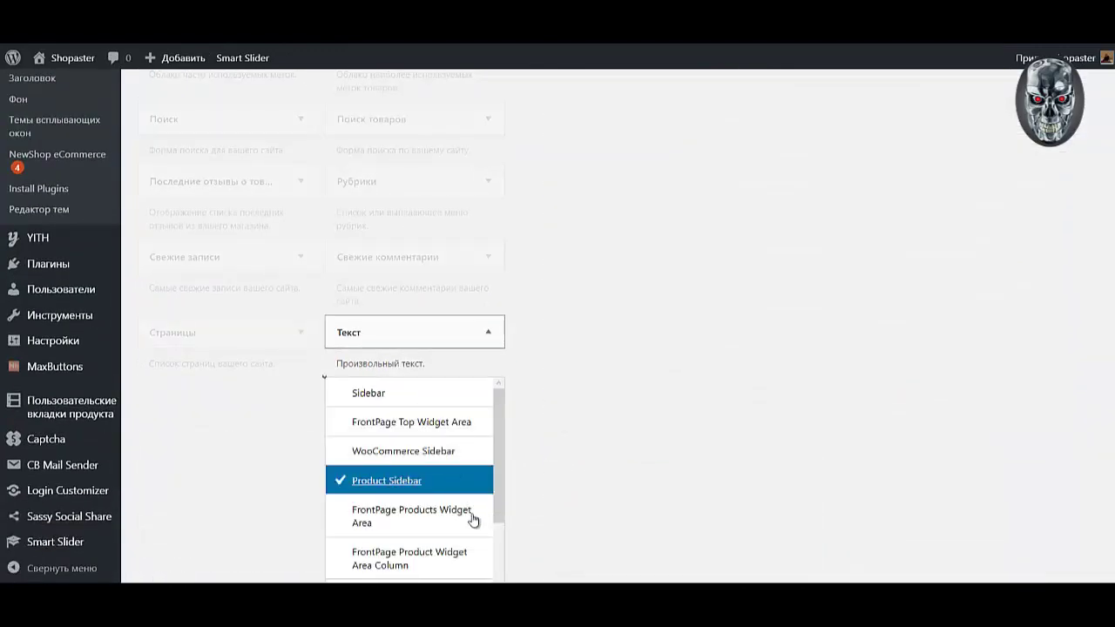
scroll(487, 522, "down", 2)
scroll(480, 498, "up", 2)
scroll(523, 490, "down", 3)
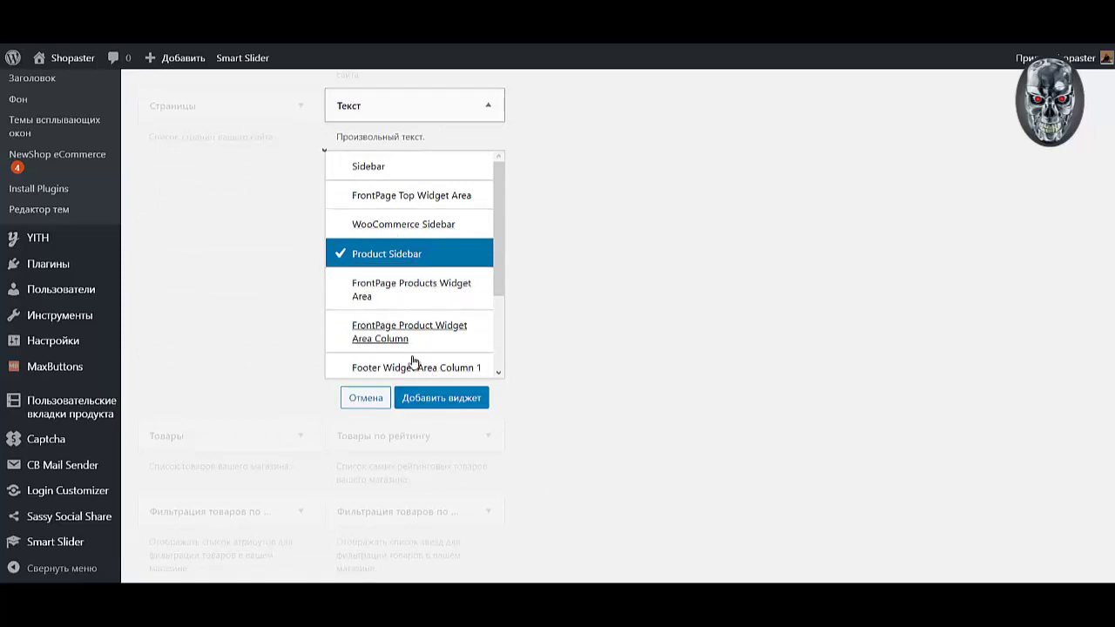
left_click(422, 398)
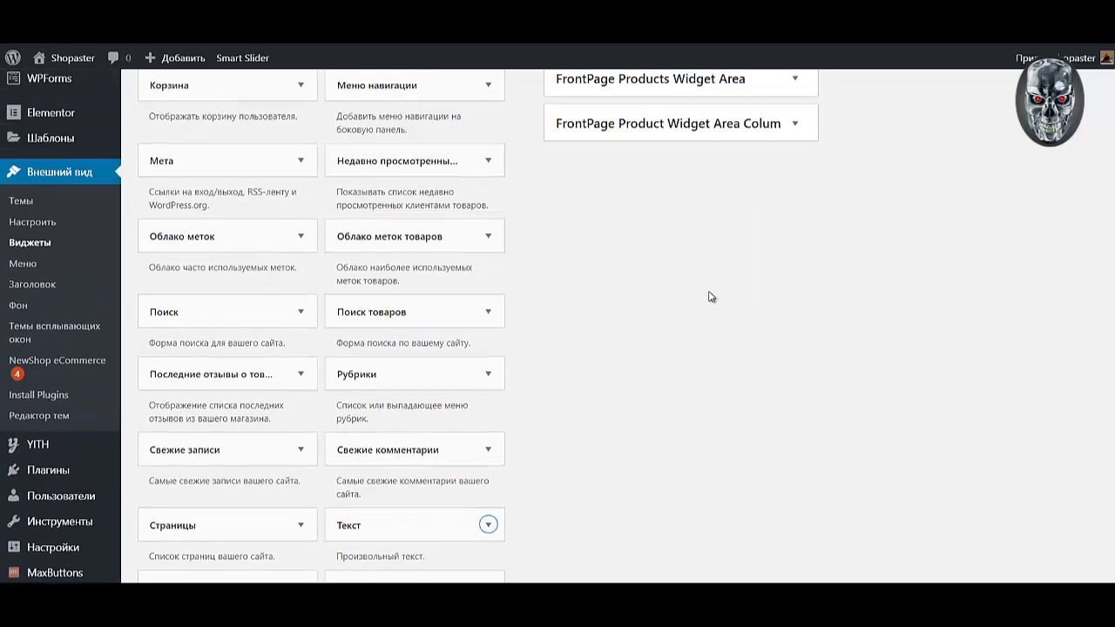
Paste the copied cart-icon HTML with "Минимальный заказ от 1 500 руб." into the Текст widget as code, check it visually, save and collapse it.
scroll(733, 319, "up", 2)
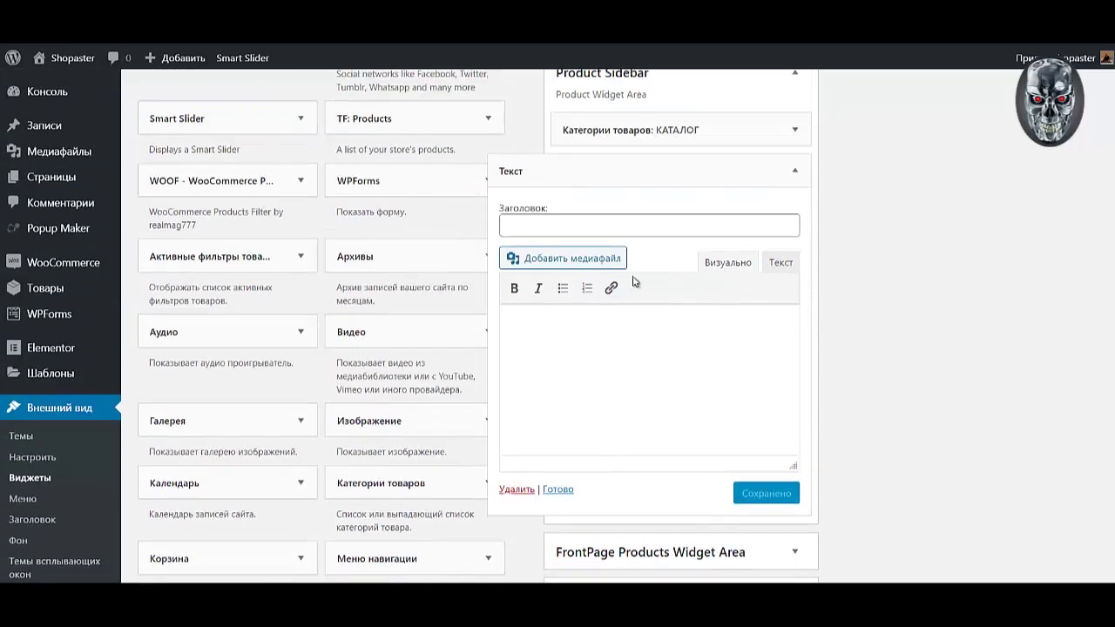
left_click(778, 266)
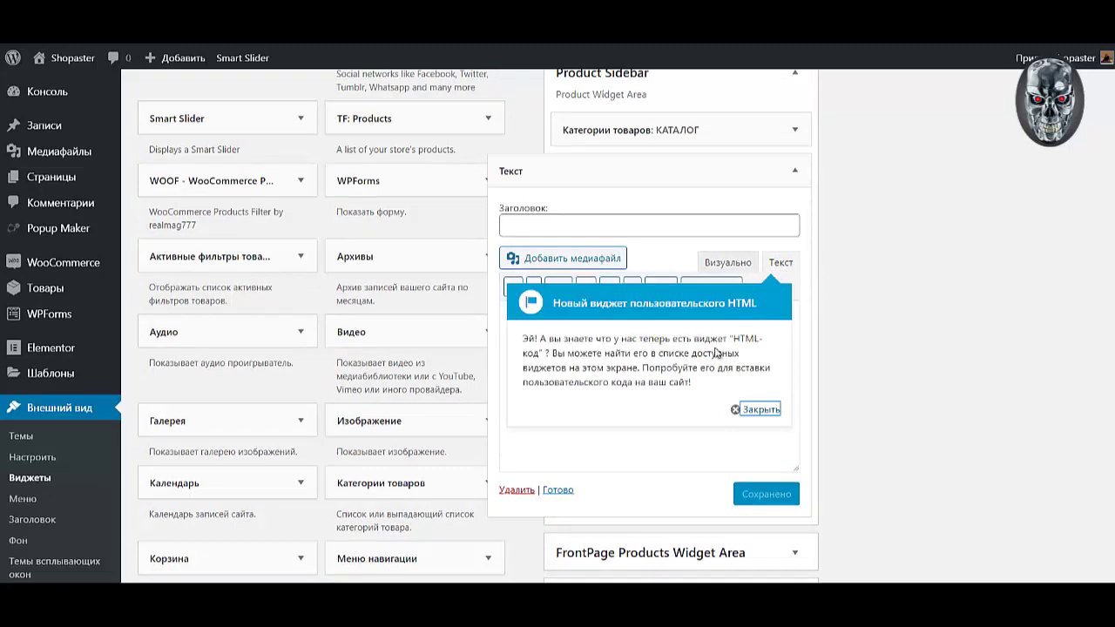
left_click(761, 409)
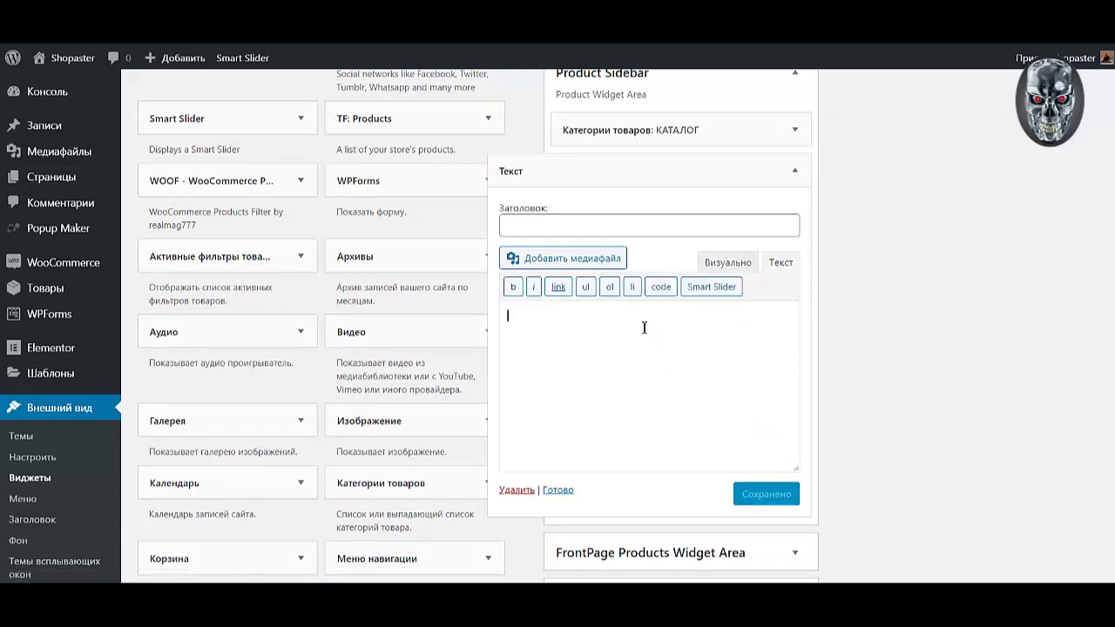
key("ctrl+v")
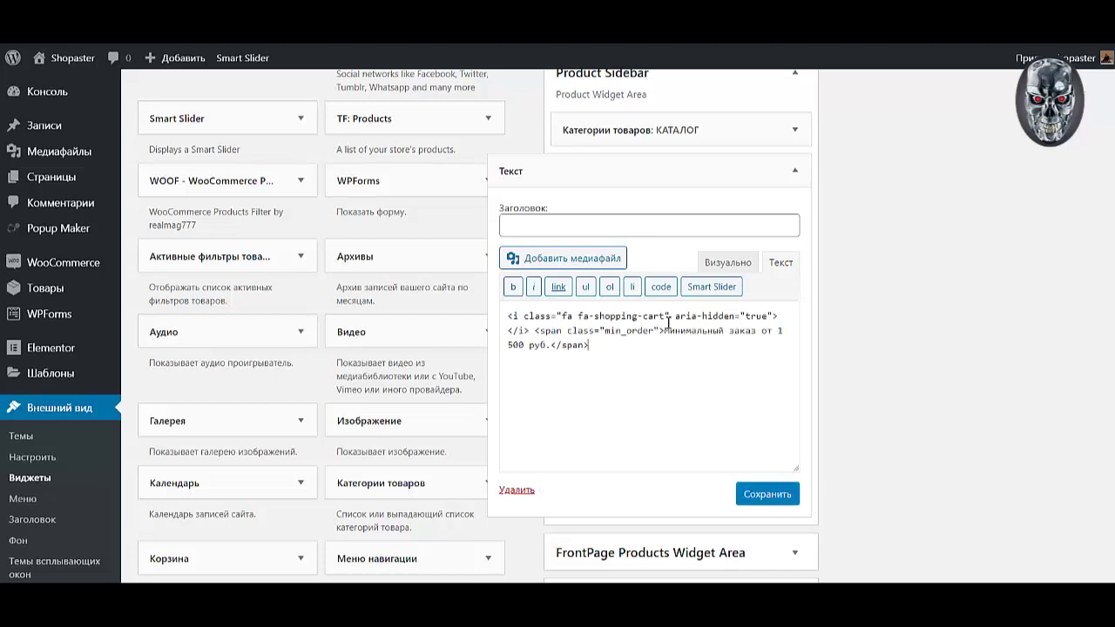
left_click(730, 263)
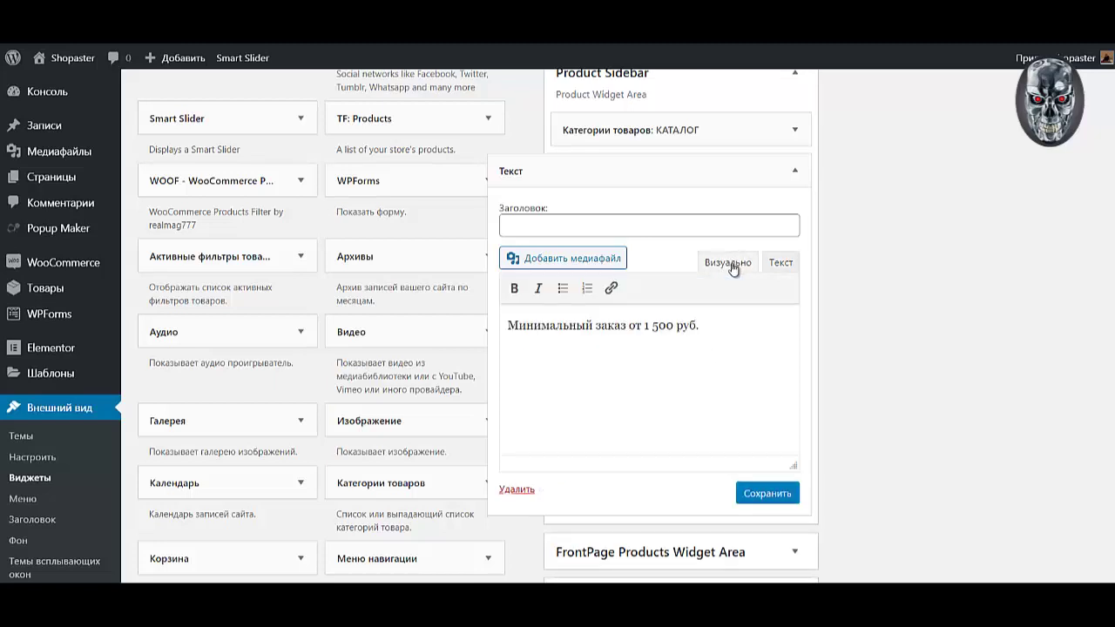
left_click(761, 494)
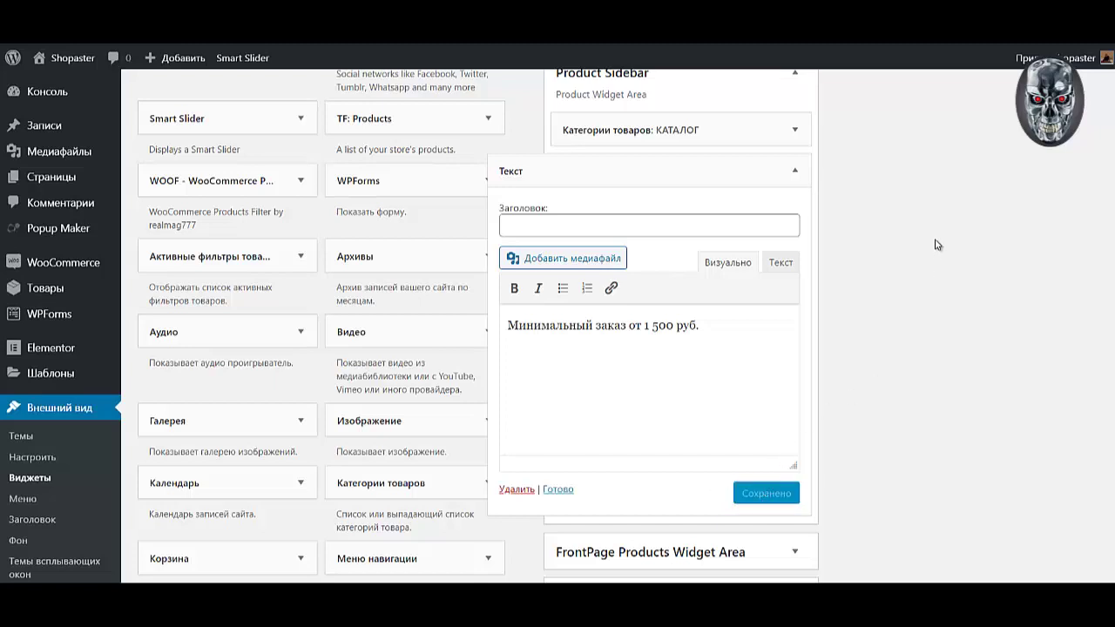
left_click(795, 172)
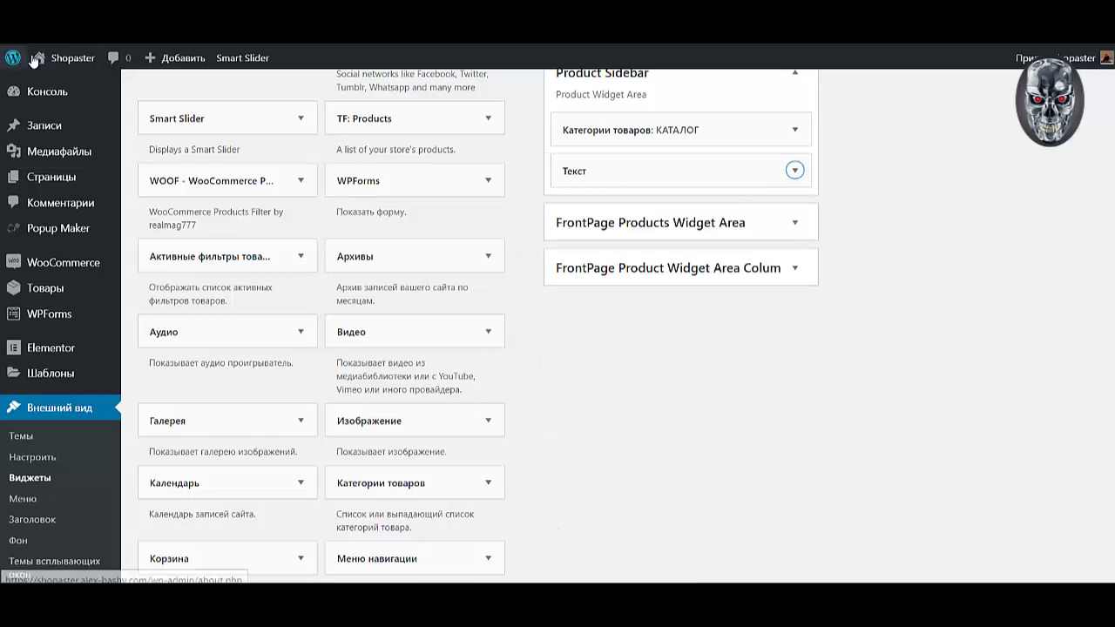
Open the shop's catalog page and examine the ФИЛЬТРЫ block beside the products.
mouse_move(38, 59)
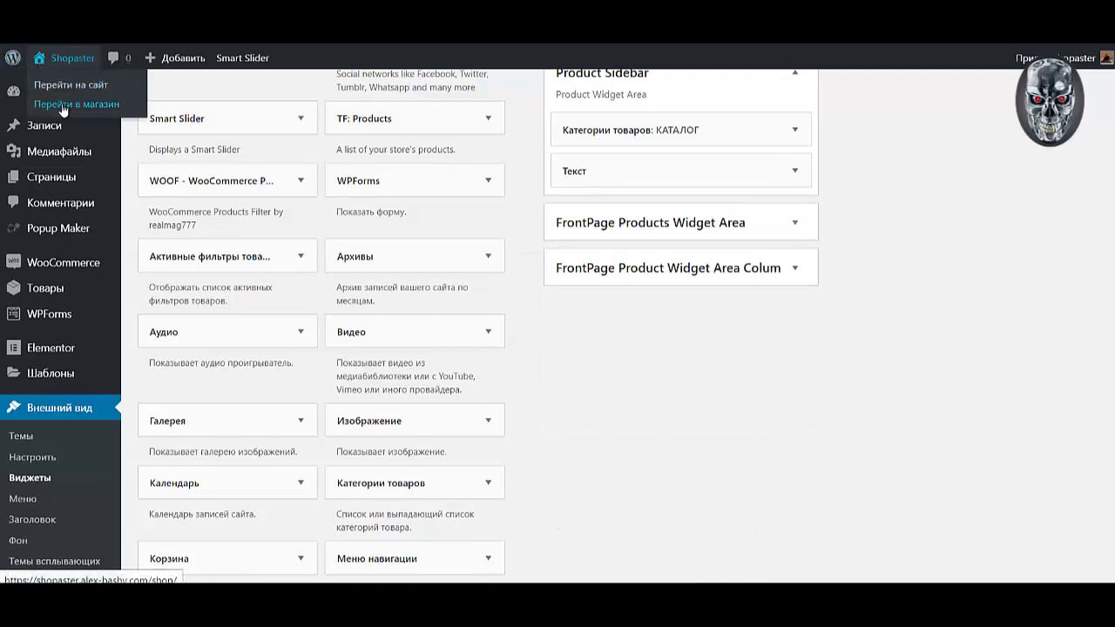
left_click(63, 104)
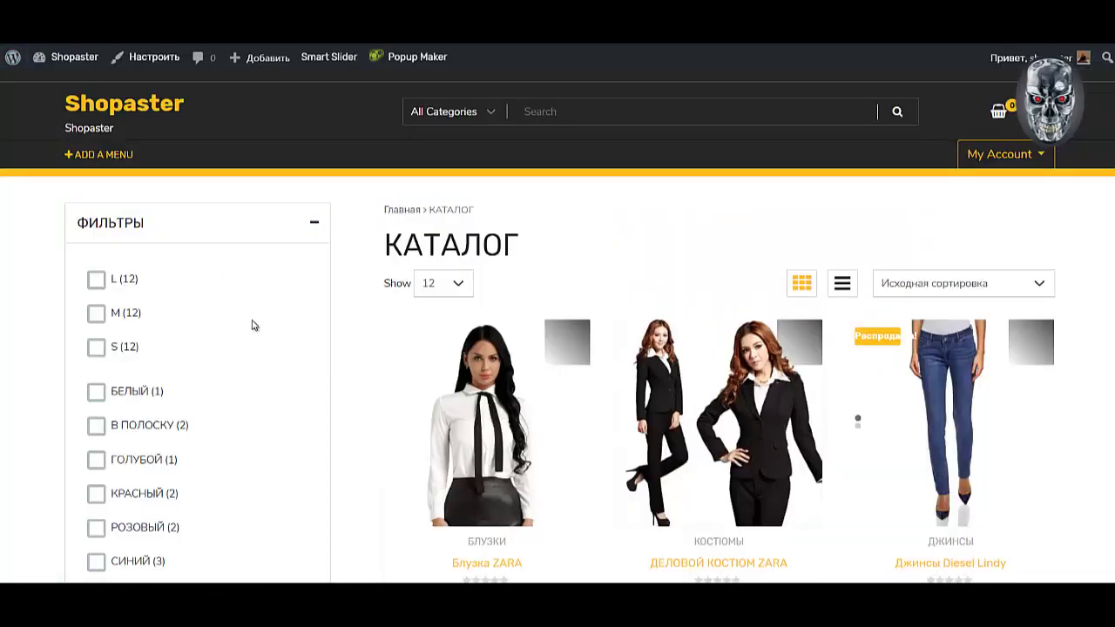
scroll(211, 296, "down", 3)
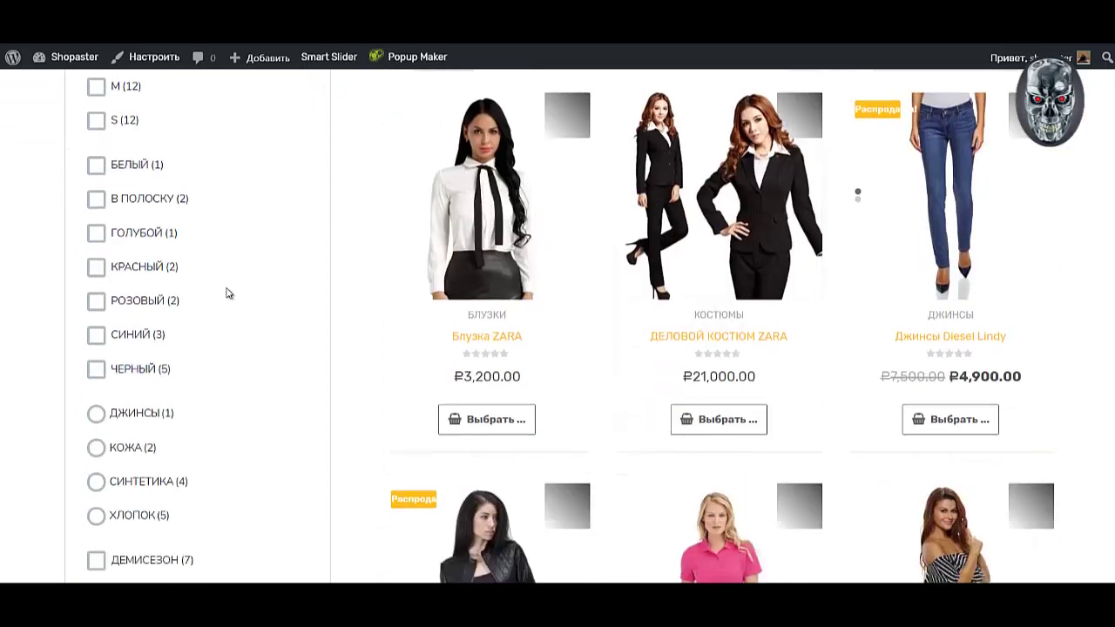
scroll(230, 294, "up", 2)
scroll(258, 250, "down", 3)
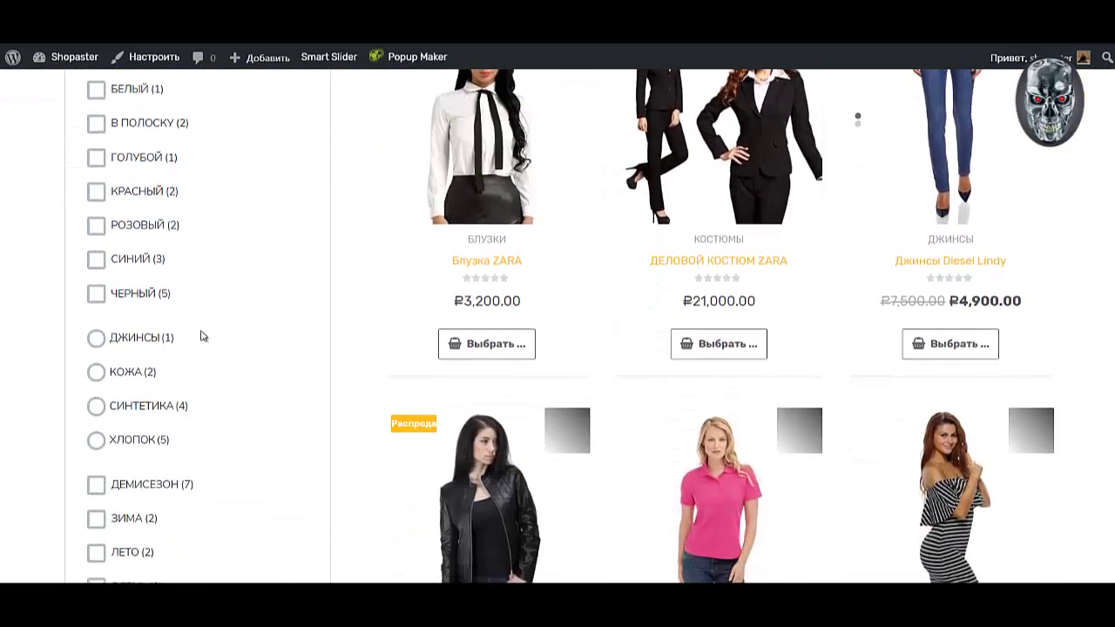
Test the product filter by showing only СИНИЙ items, and clear that filter again.
left_click(96, 261)
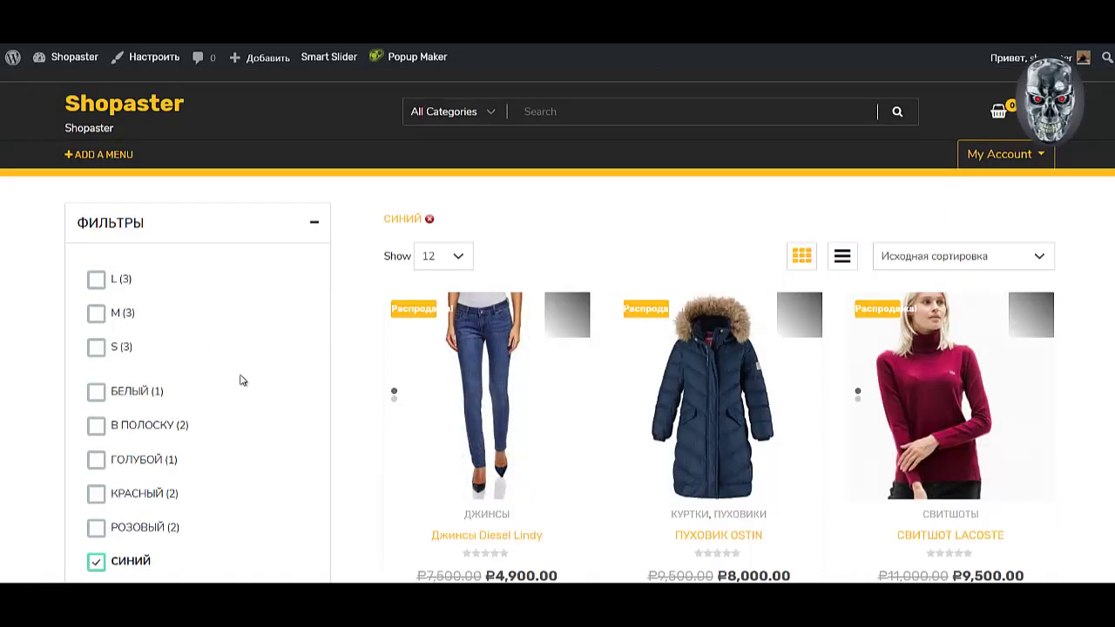
scroll(291, 400, "down", 3)
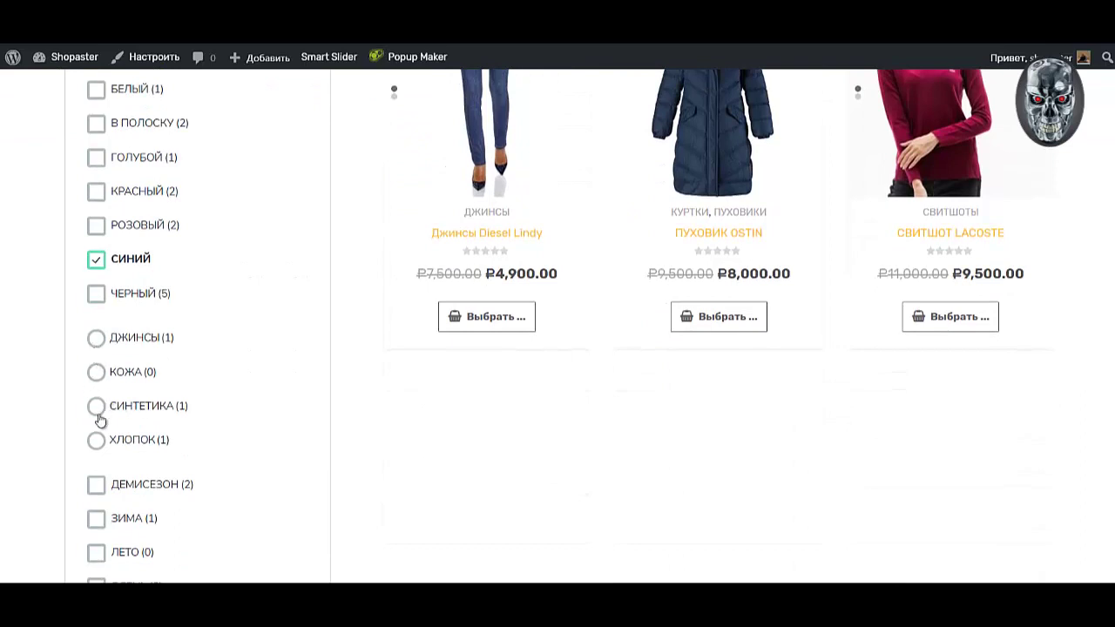
left_click(94, 263)
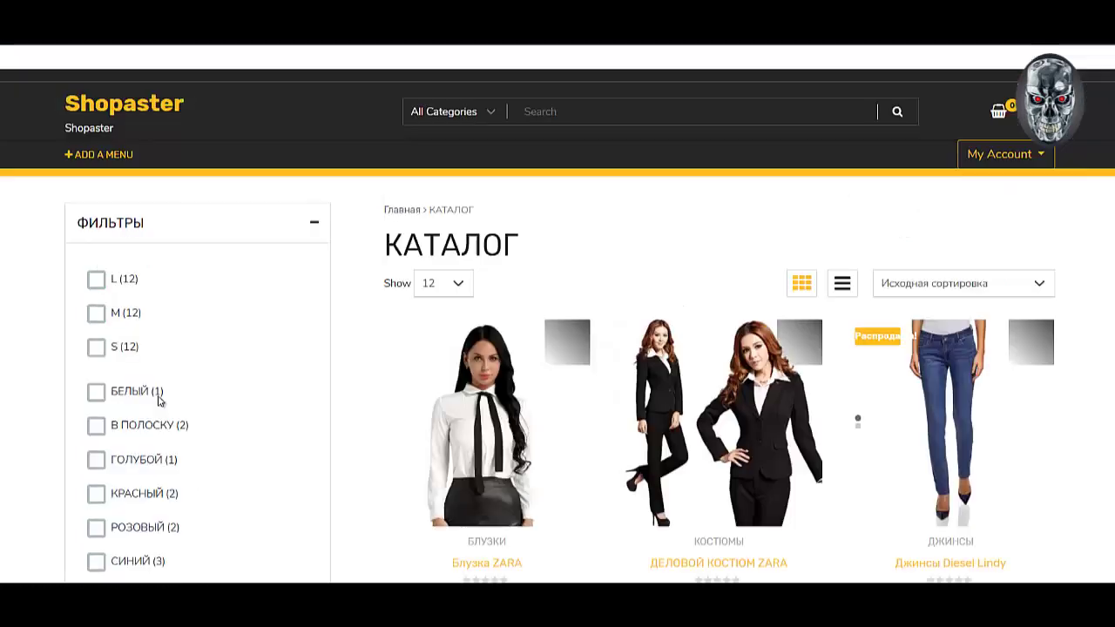
Check the remaining filters and the БРЕНДЫ tag cloud, and show the products tagged ZARA.
scroll(161, 397, "down", 4)
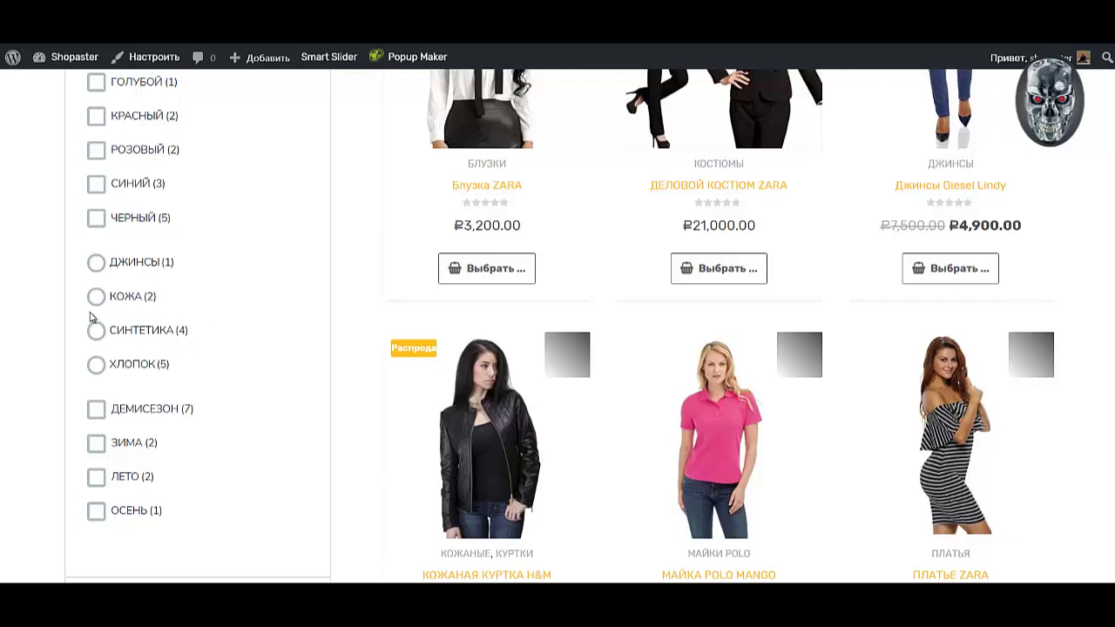
scroll(130, 326, "down", 4)
scroll(137, 316, "up", 2)
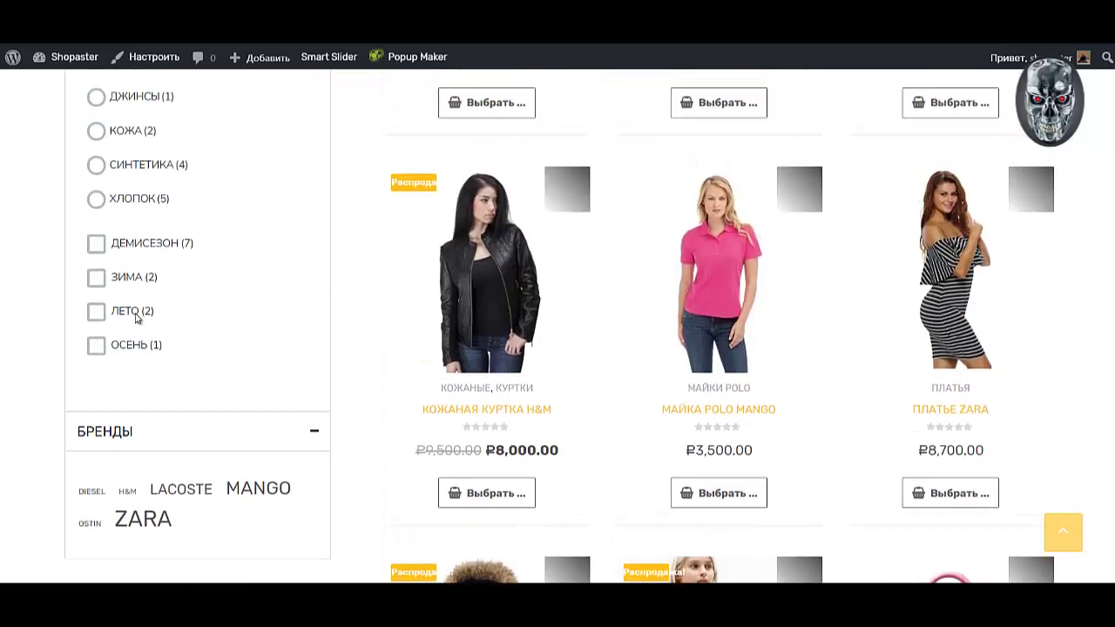
scroll(139, 312, "down", 4)
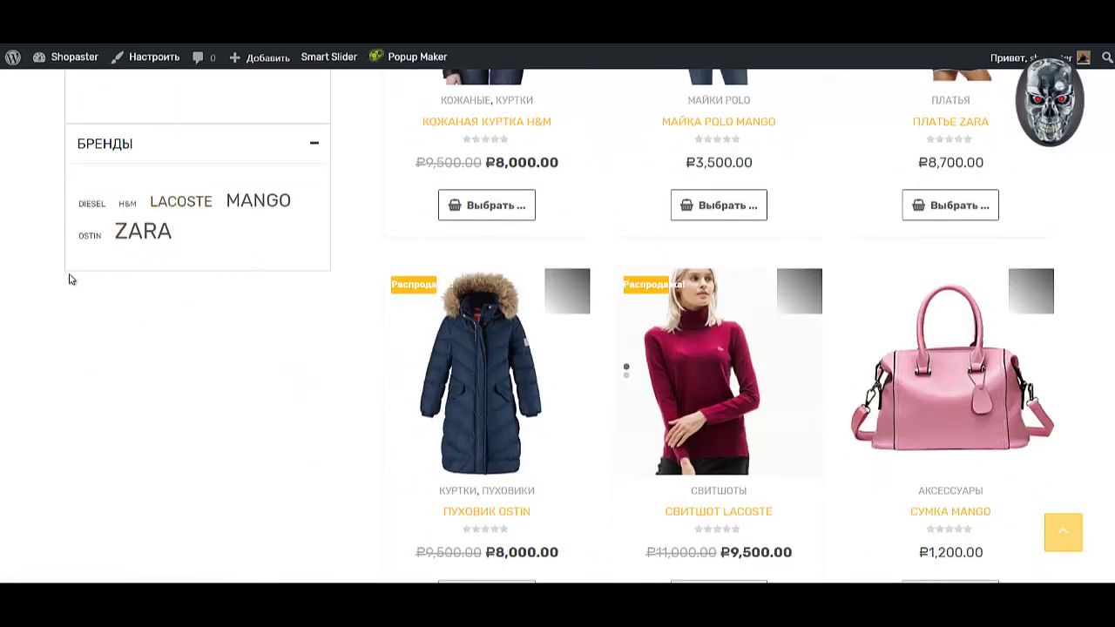
left_click(135, 235)
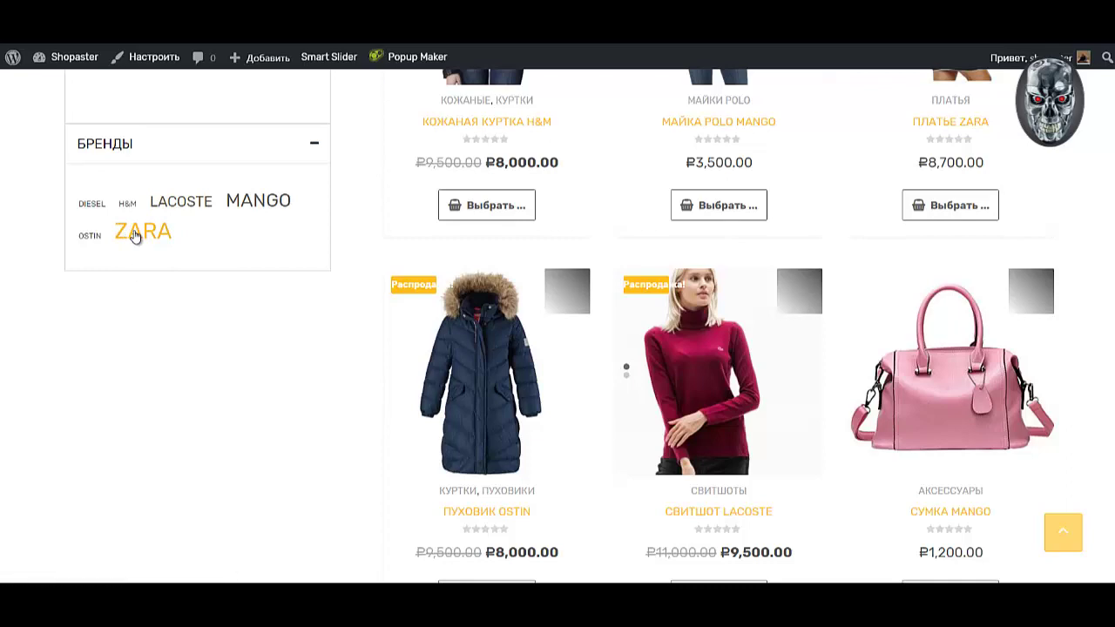
scroll(518, 373, "down", 7)
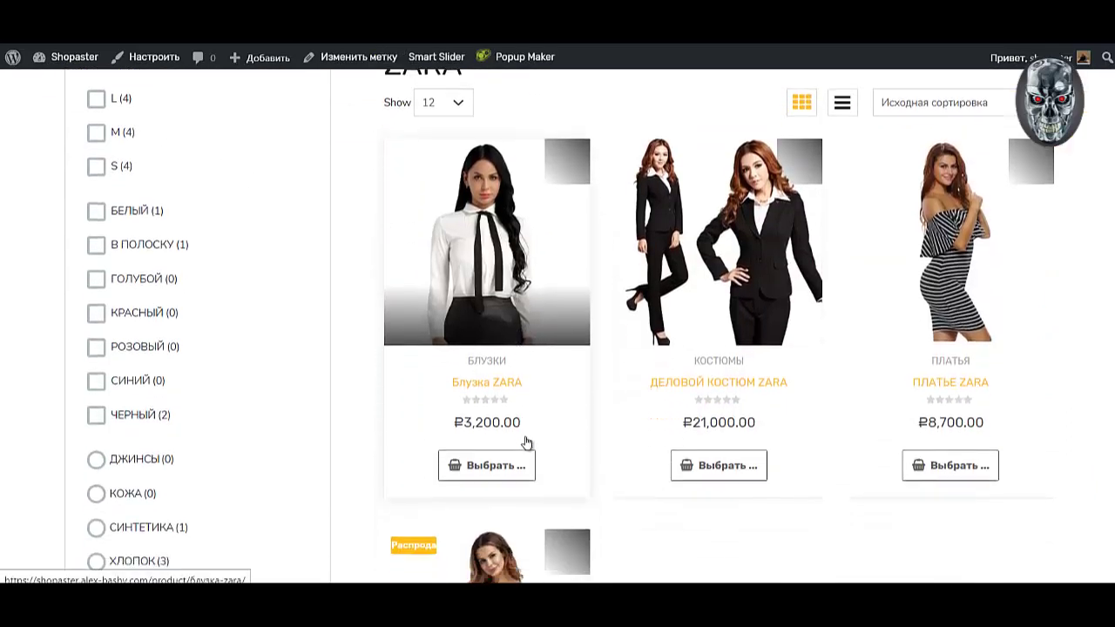
Review the ZARA listing and the full КАТАЛОГ page with its БРЕНДЫ block, and open the Джинсы Diesel Lindy product page.
scroll(525, 412, "up", 7)
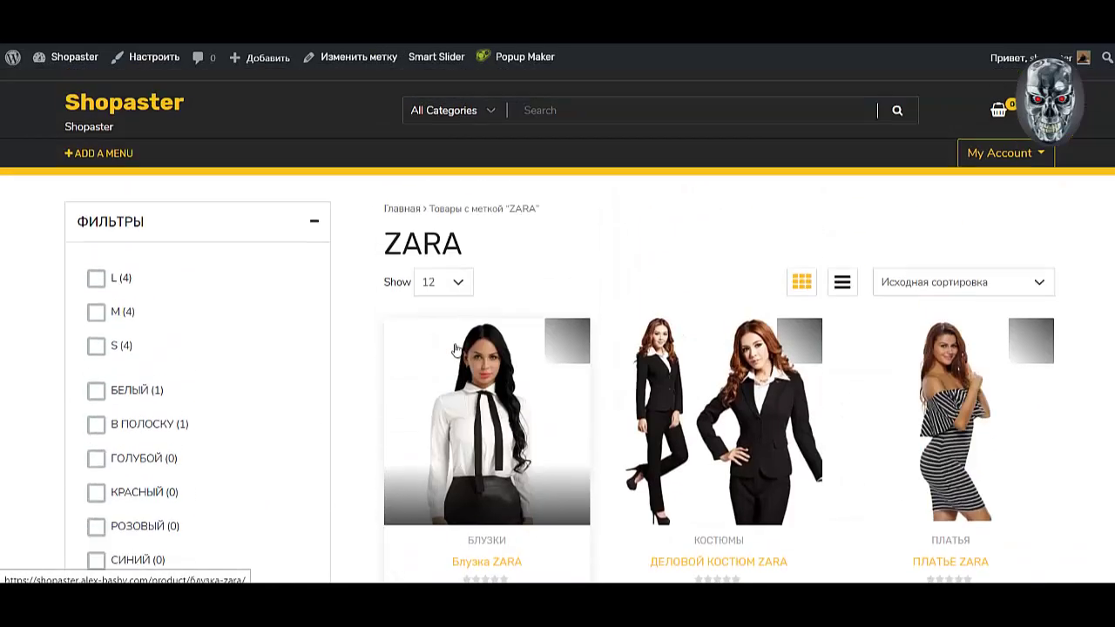
scroll(148, 471, "down", 5)
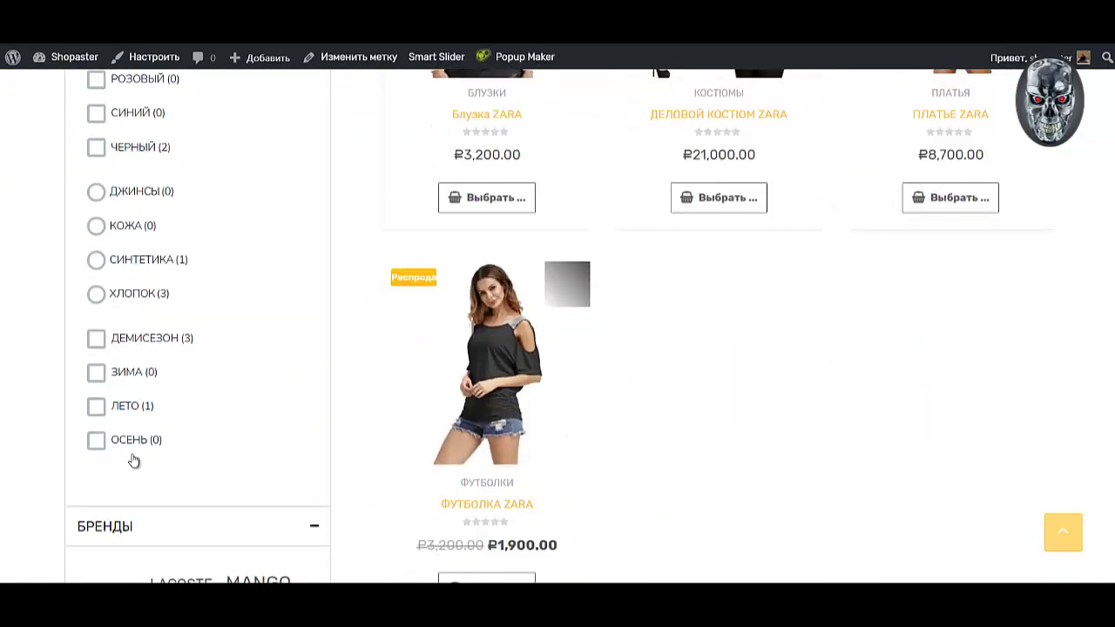
scroll(130, 435, "up", 5)
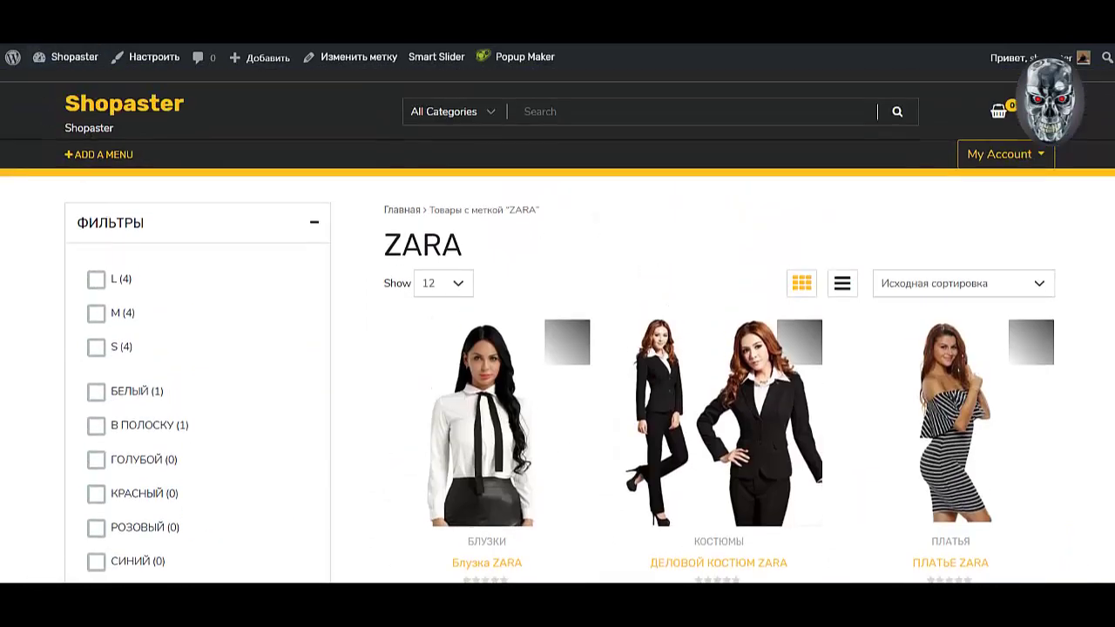
scroll(159, 172, "down", 5)
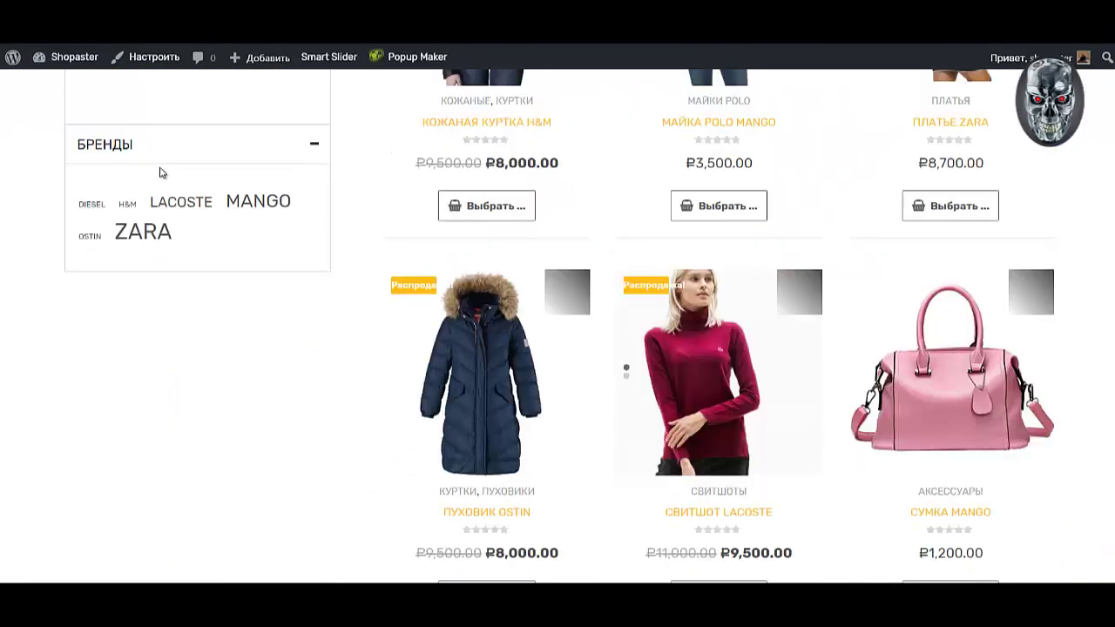
scroll(318, 302, "up", 8)
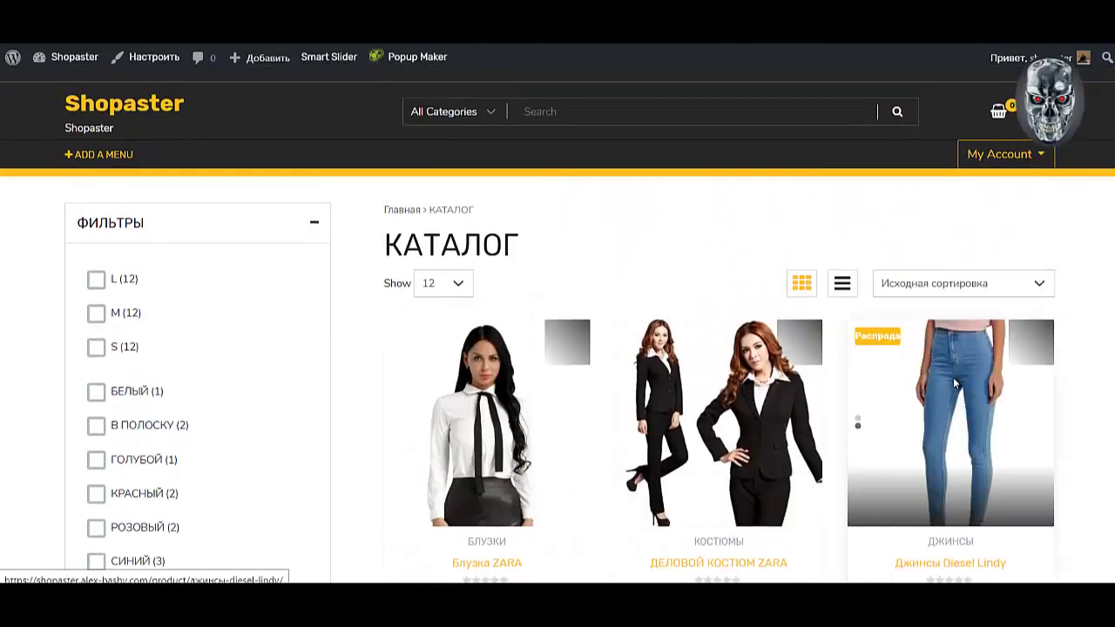
left_click(954, 382)
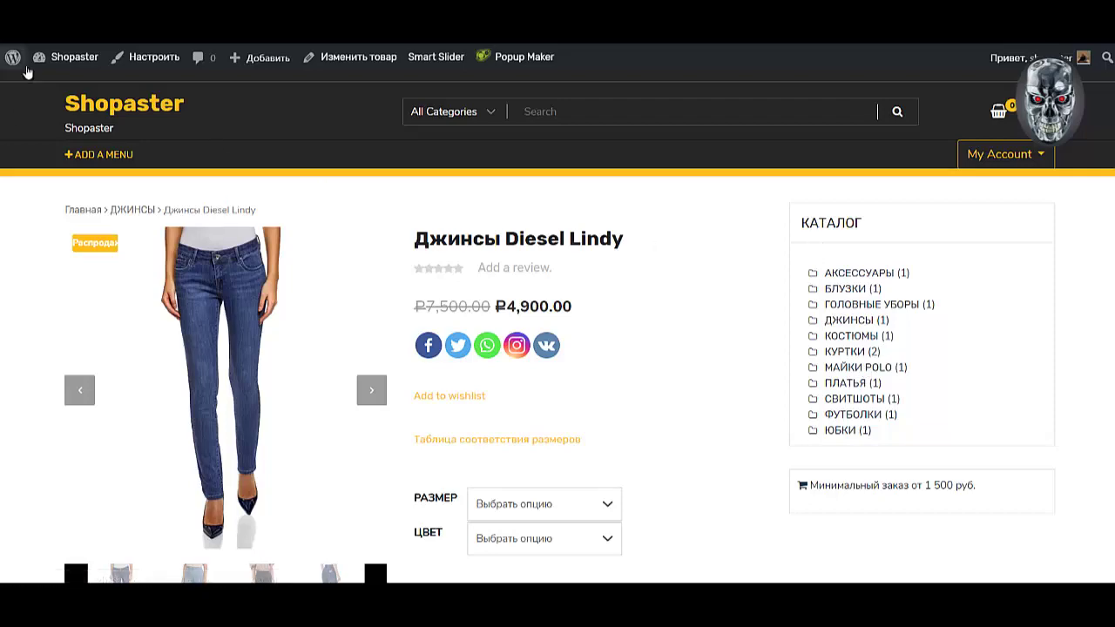
Open the site's widget settings and move the Текст widget above the Категории товаров widget in the Product Sidebar.
mouse_move(36, 61)
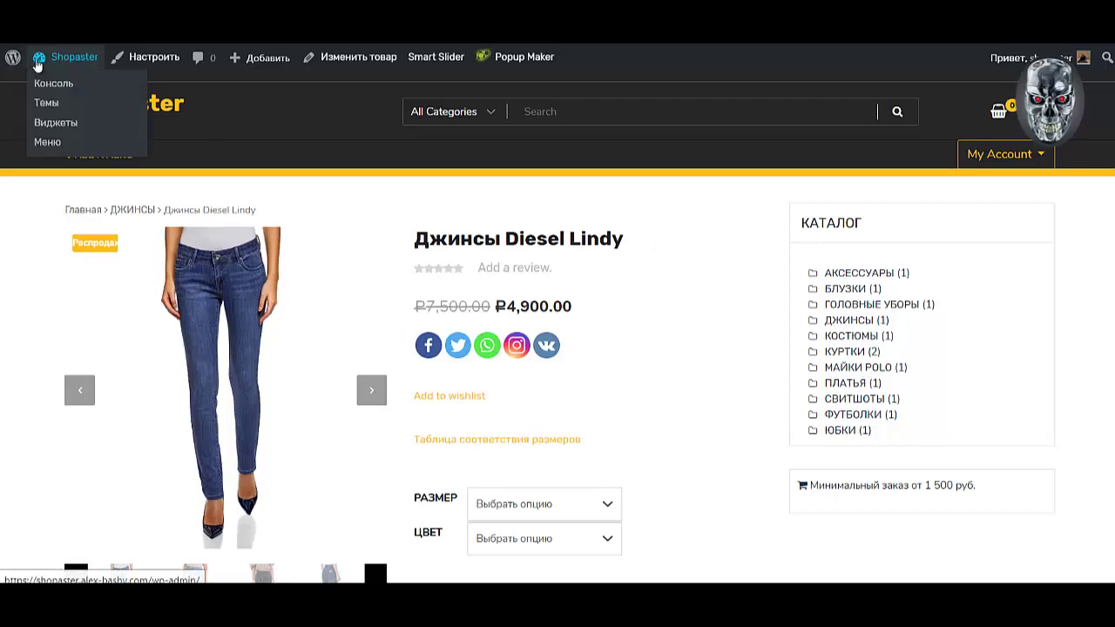
left_click(55, 125)
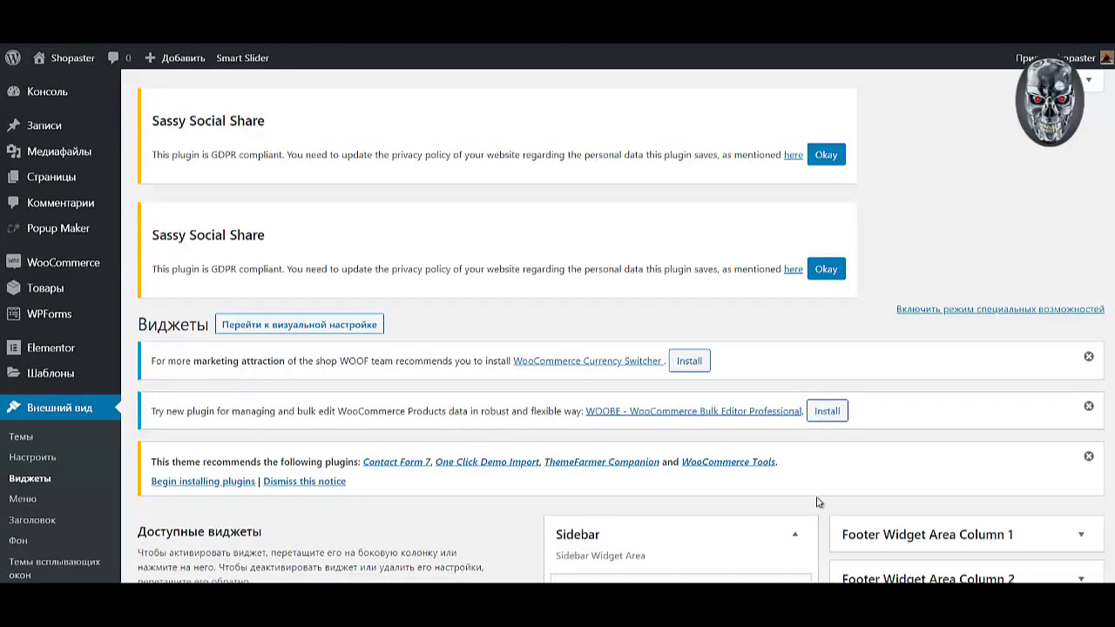
scroll(819, 502, "down", 5)
scroll(872, 479, "up", 3)
left_click(706, 512)
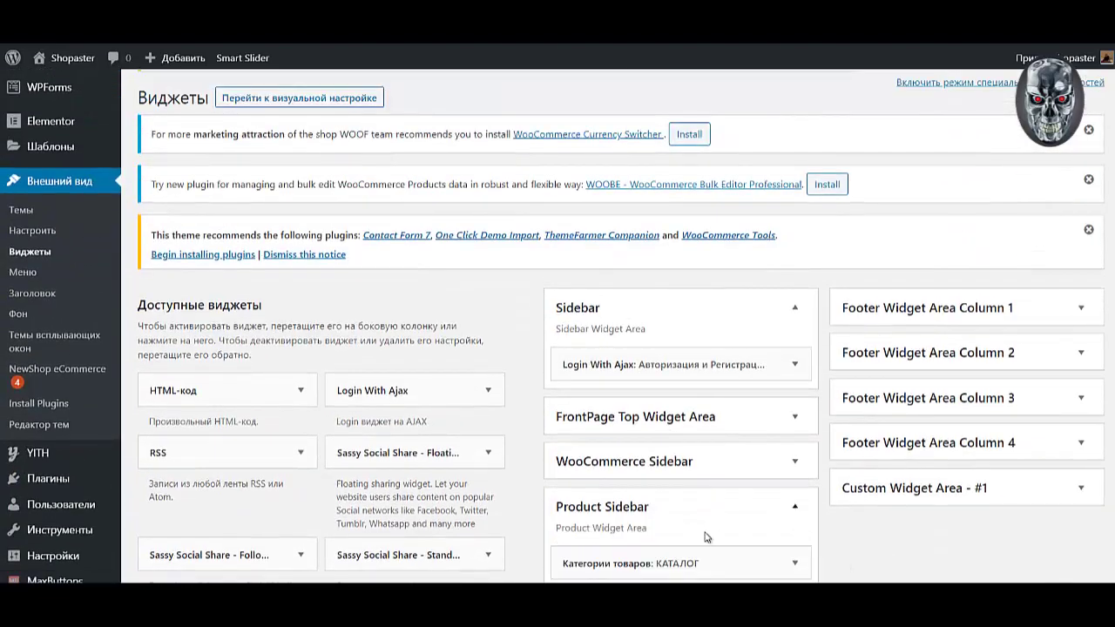
scroll(707, 537, "down", 2)
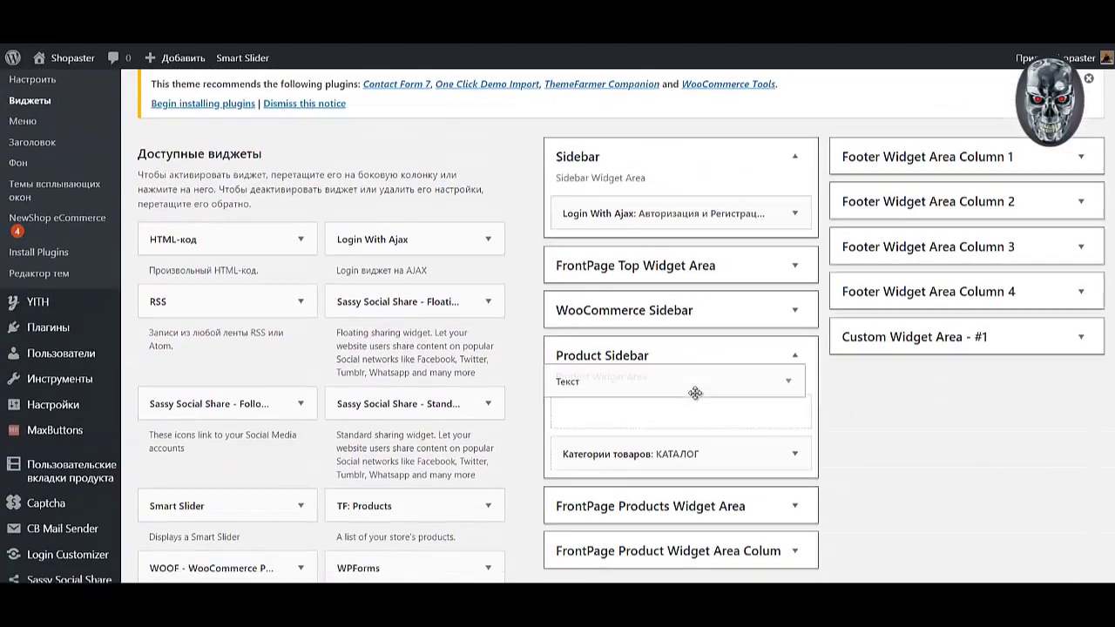